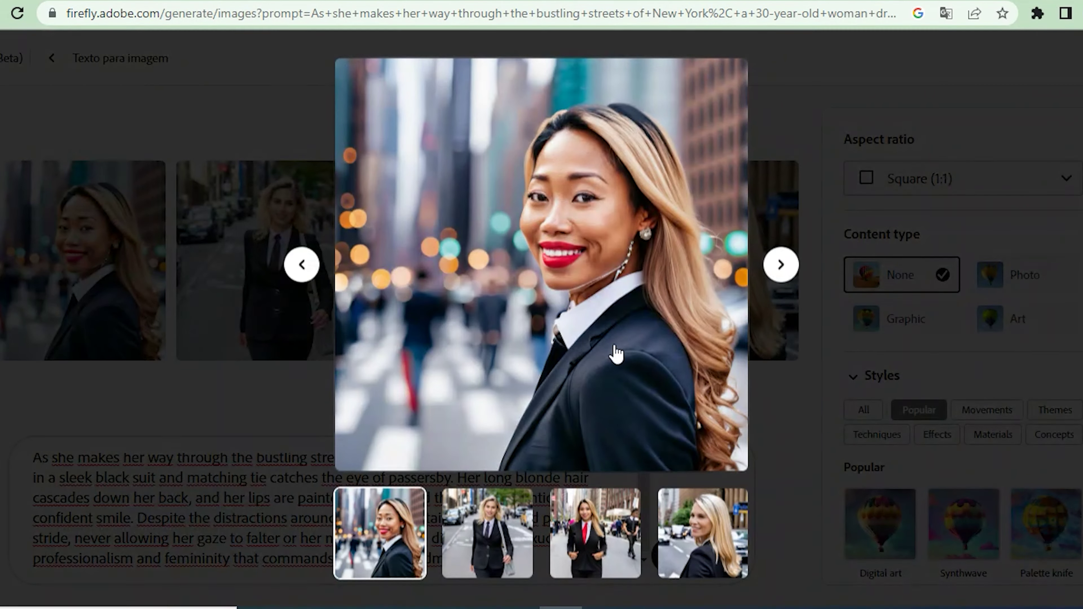
# - Step through the second, third and fourth existing businesswoman images in the lightbox
pyautogui.click(781, 265)
pyautogui.click(781, 266)
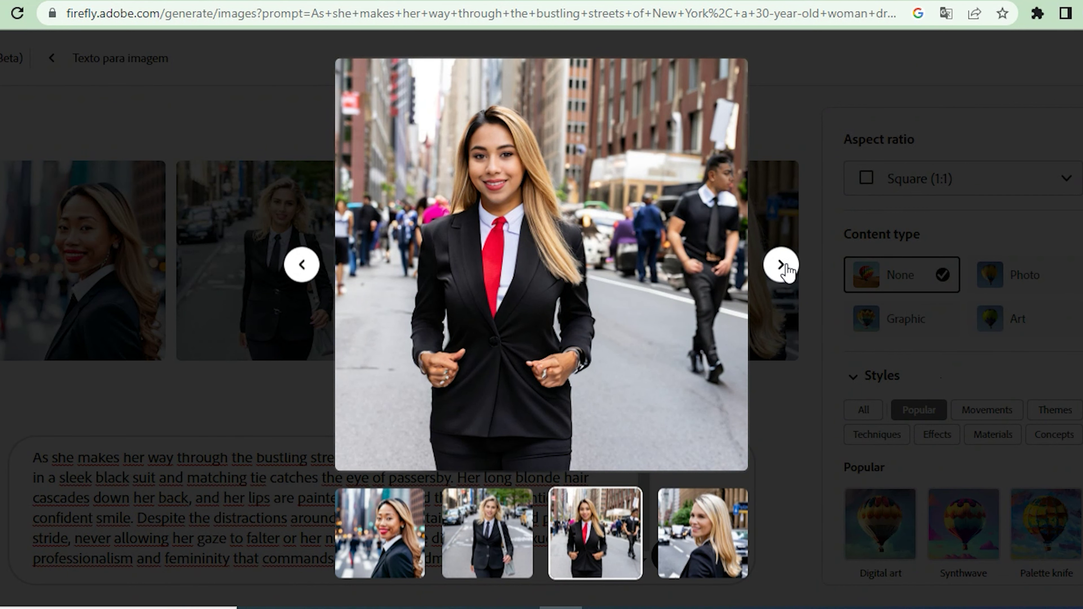
pyautogui.click(781, 265)
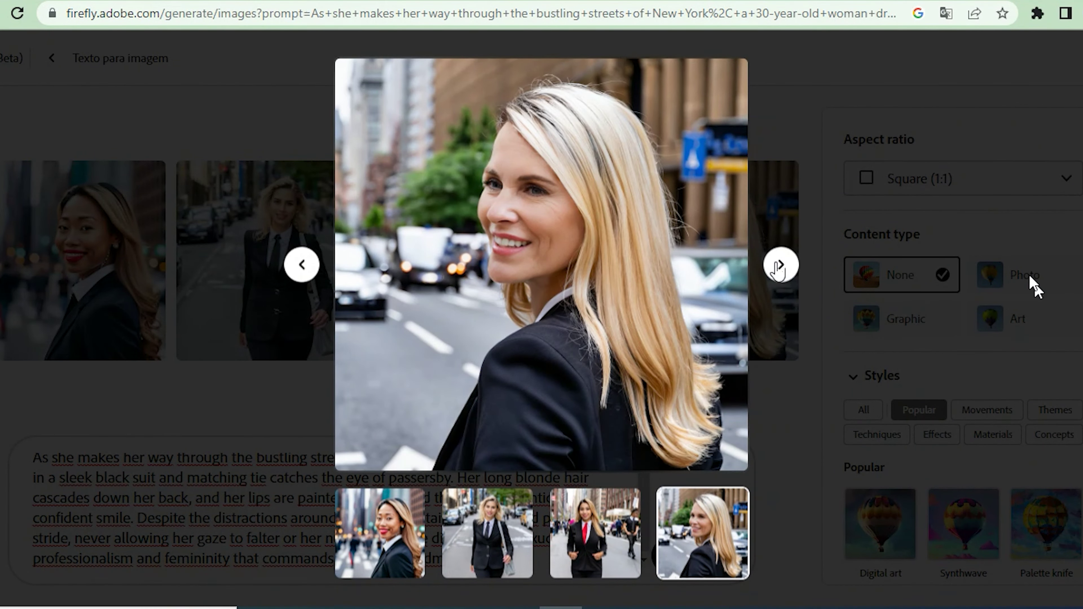
# - Set Content type to Photo, then view each of the four new photo results enlarged
pyautogui.click(1027, 277)
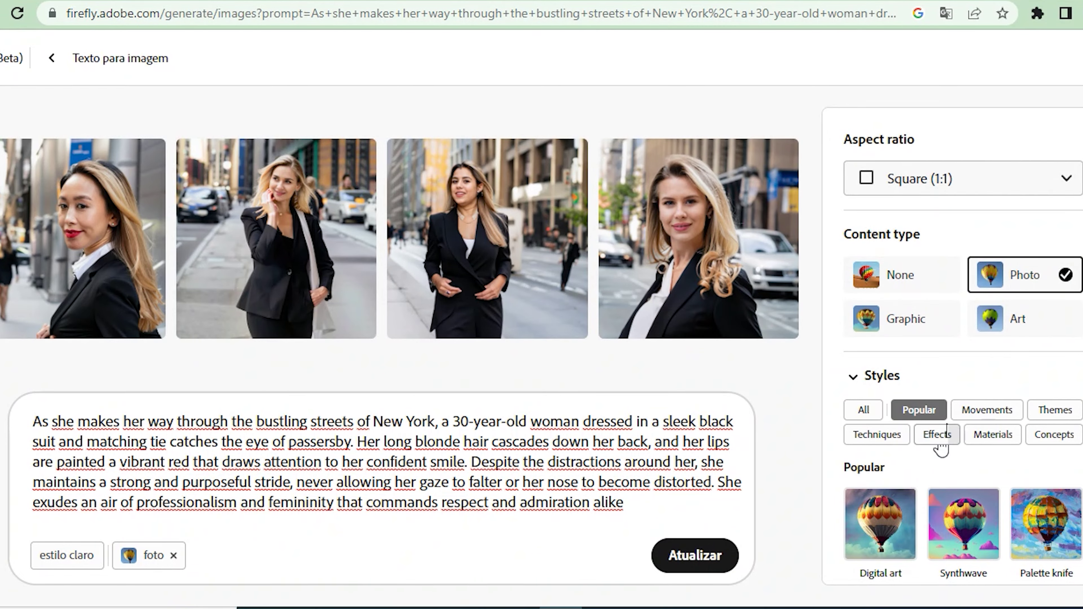
pyautogui.click(621, 242)
pyautogui.click(783, 266)
pyautogui.click(782, 266)
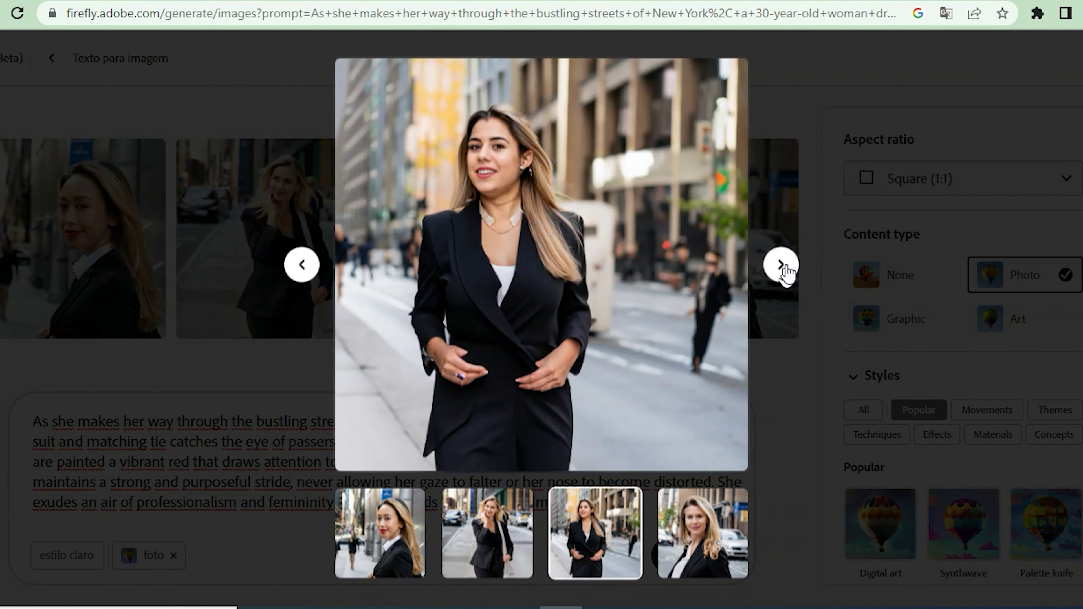
pyautogui.click(782, 267)
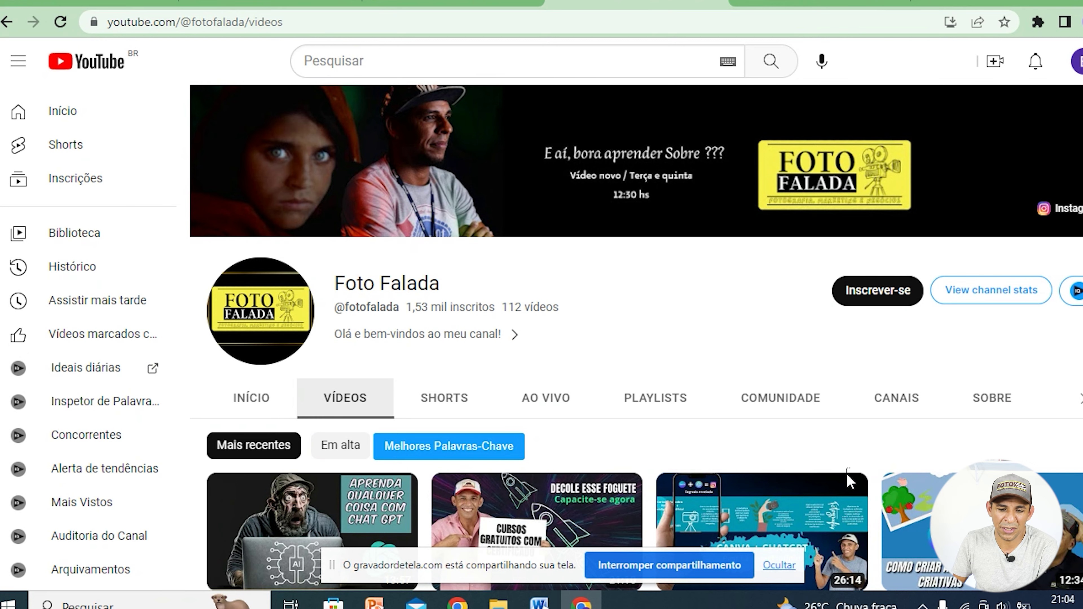
# - Scroll down and back up through the channel's video list
pyautogui.scroll(-4, 916, 543)
pyautogui.scroll(-4, 908, 491)
pyautogui.scroll(-2, 896, 399)
pyautogui.scroll(-4, 895, 397)
pyautogui.scroll(2, 895, 396)
pyautogui.scroll(2, 895, 396)
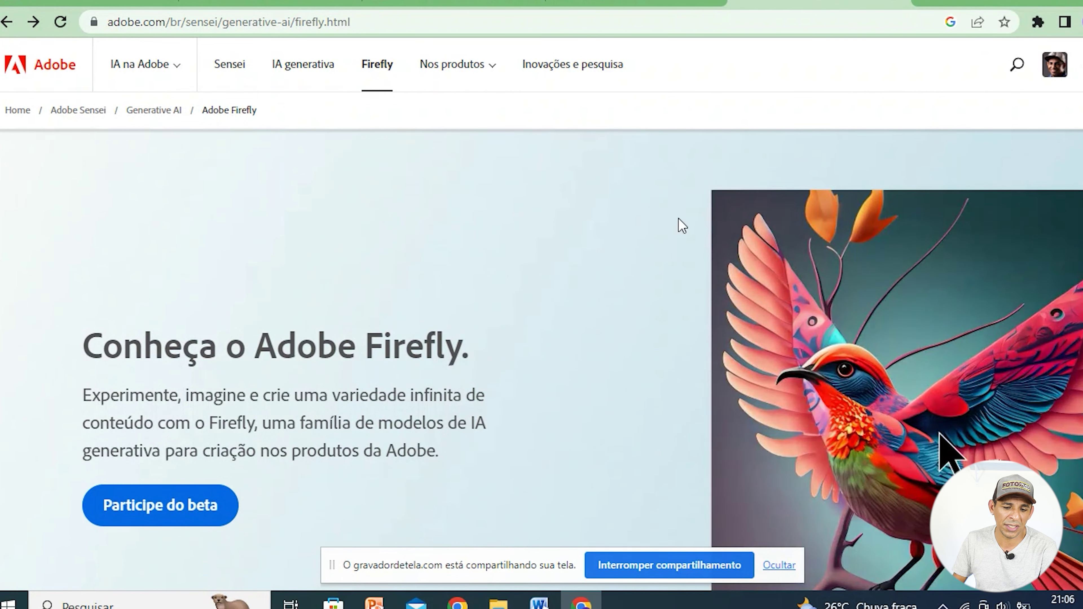
pyautogui.scroll(-4, 669, 240)
pyautogui.scroll(2, 648, 356)
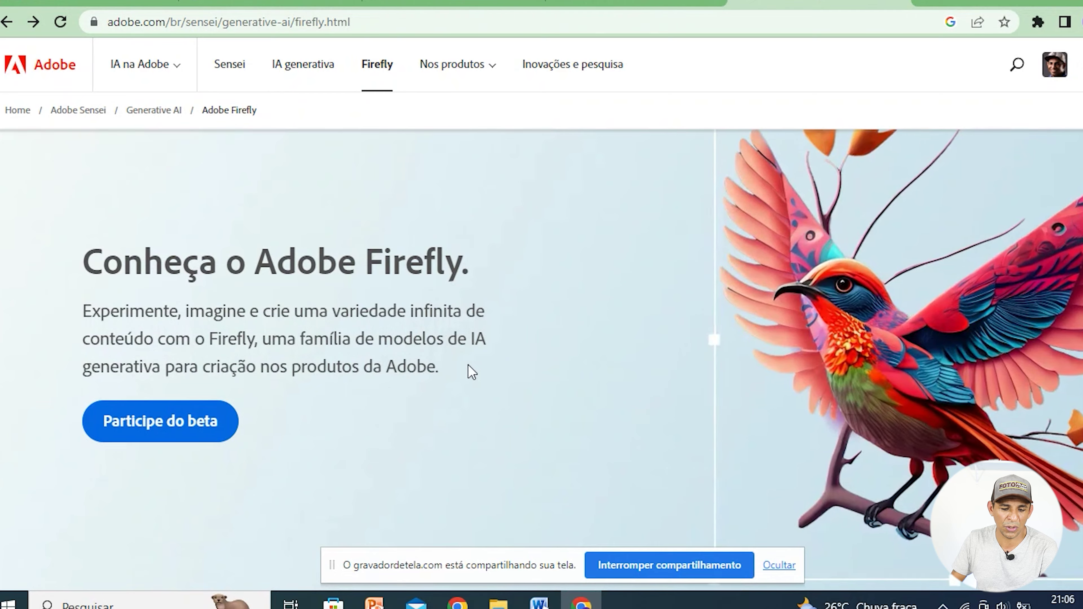
pyautogui.scroll(-4, 519, 346)
pyautogui.scroll(-5, 624, 339)
pyautogui.scroll(-4, 625, 345)
pyautogui.scroll(-4, 805, 336)
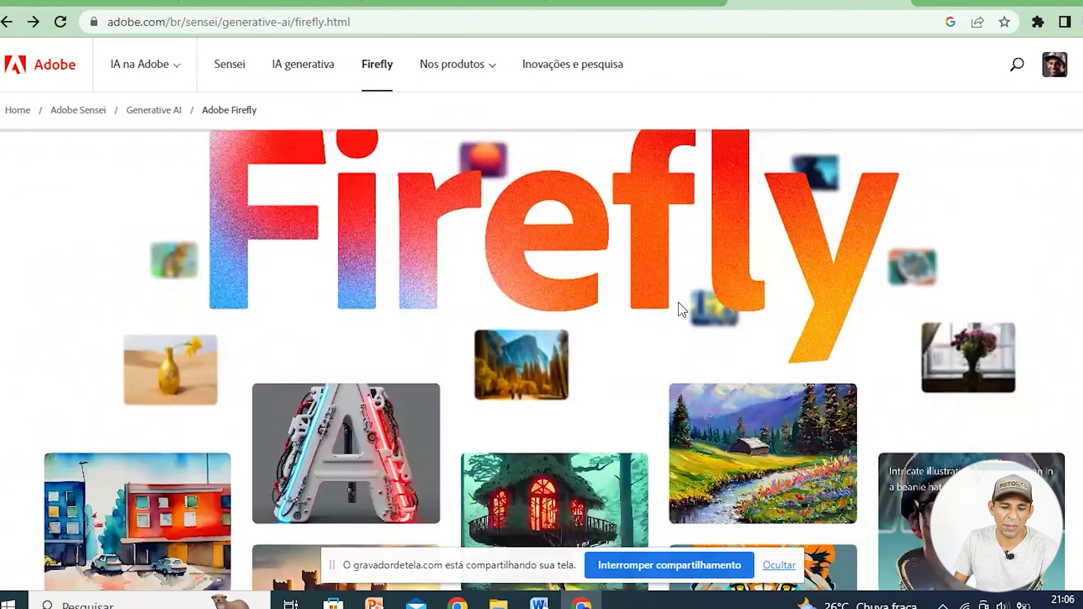
pyautogui.scroll(-4, 768, 326)
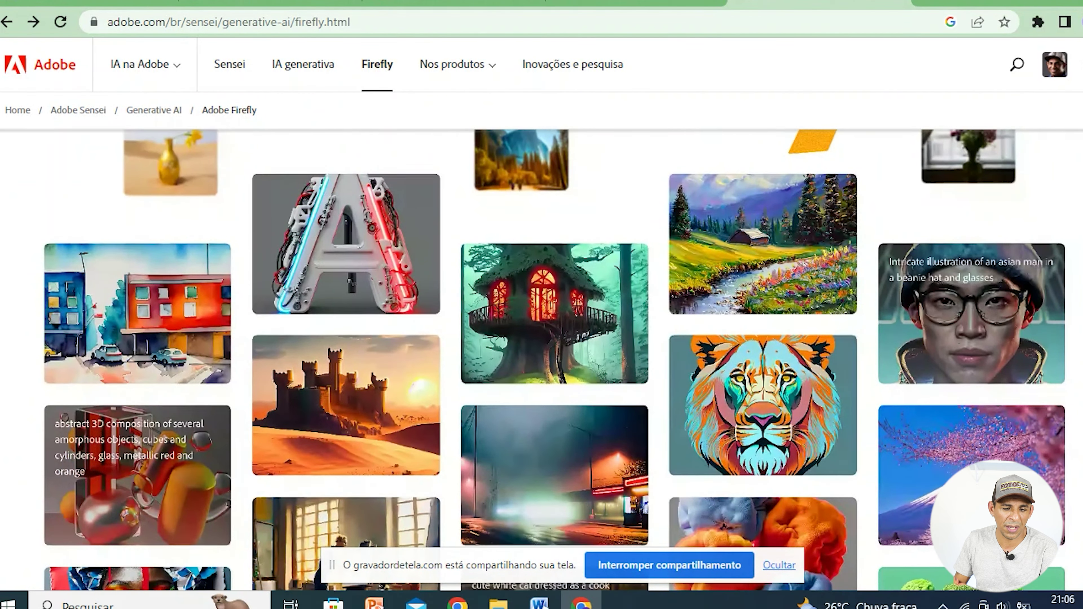
pyautogui.scroll(-4, 767, 328)
pyautogui.scroll(-3, 772, 333)
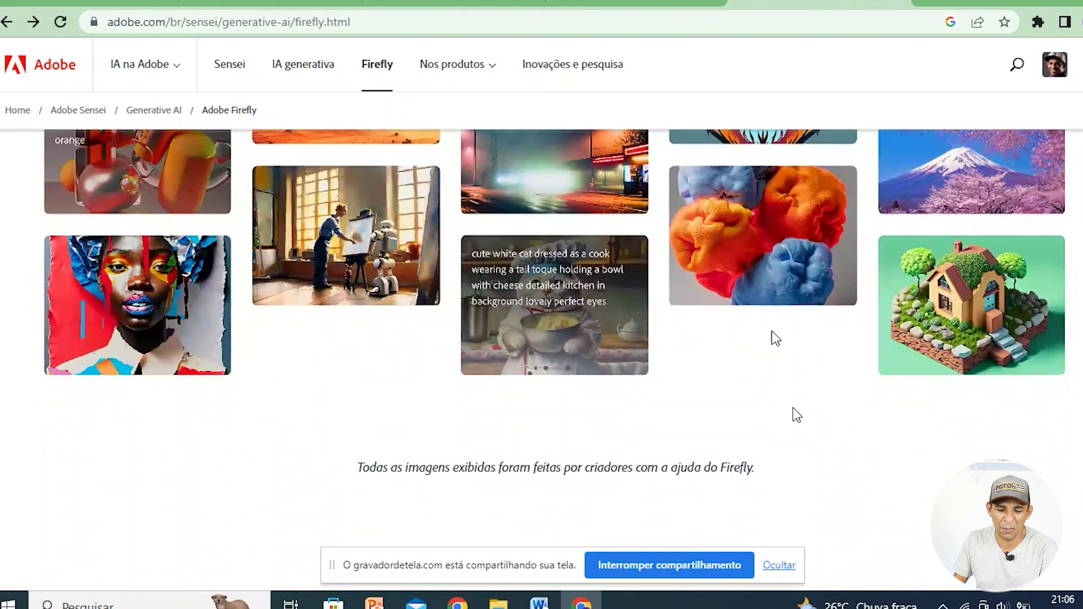
pyautogui.click(779, 567)
pyautogui.scroll(5, 829, 426)
pyautogui.scroll(5, 830, 424)
pyautogui.scroll(5, 831, 429)
pyautogui.scroll(5, 832, 430)
pyautogui.scroll(5, 829, 430)
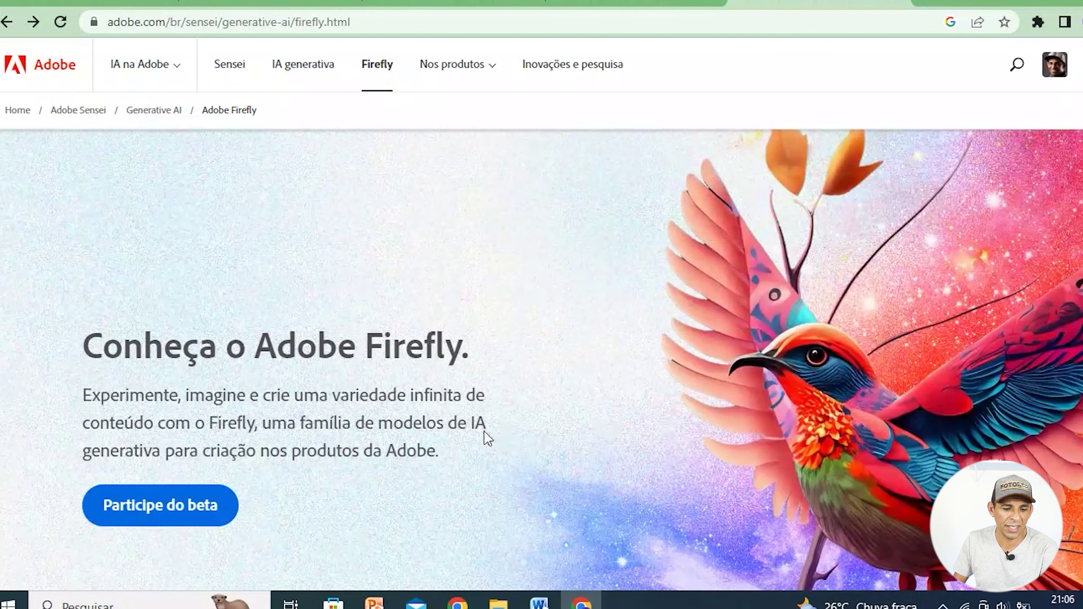
pyautogui.click(158, 508)
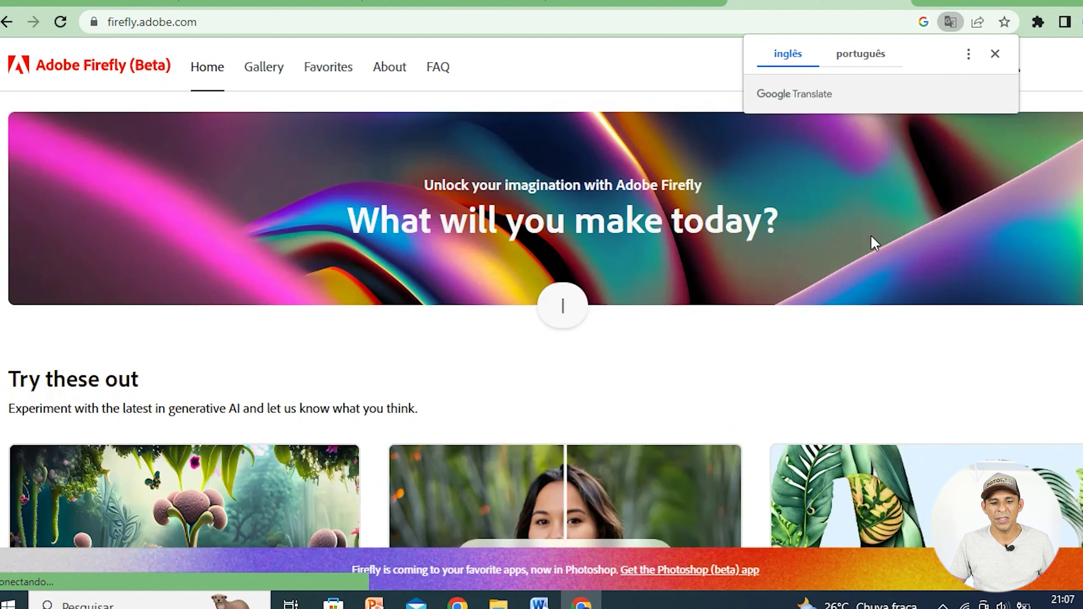
# - Translate the Firefly home page into Portuguese and scroll down to the Experimente estes feature cards
pyautogui.click(860, 55)
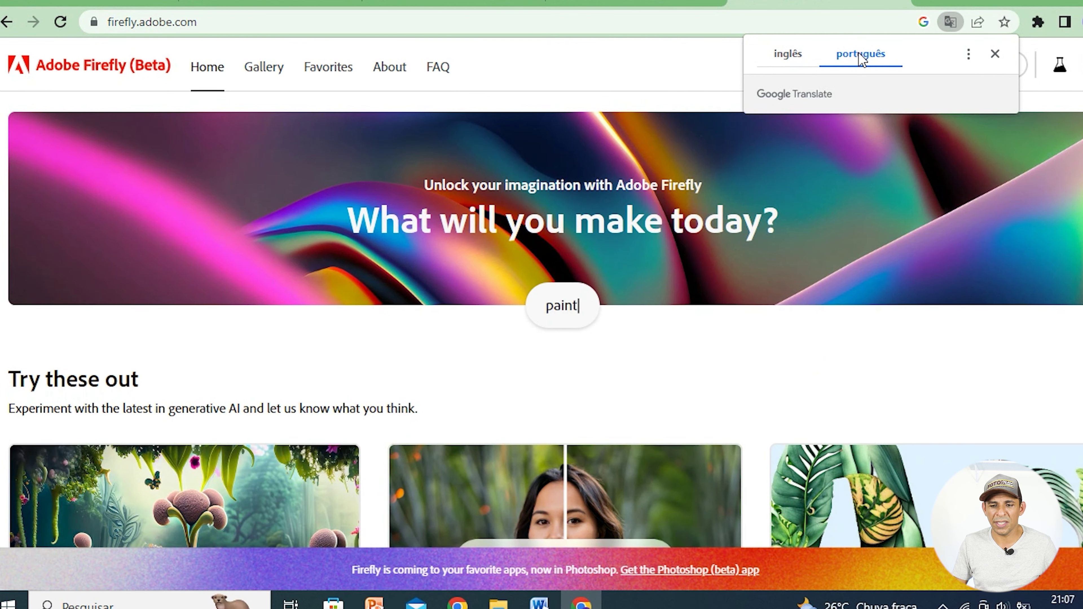
pyautogui.click(1036, 98)
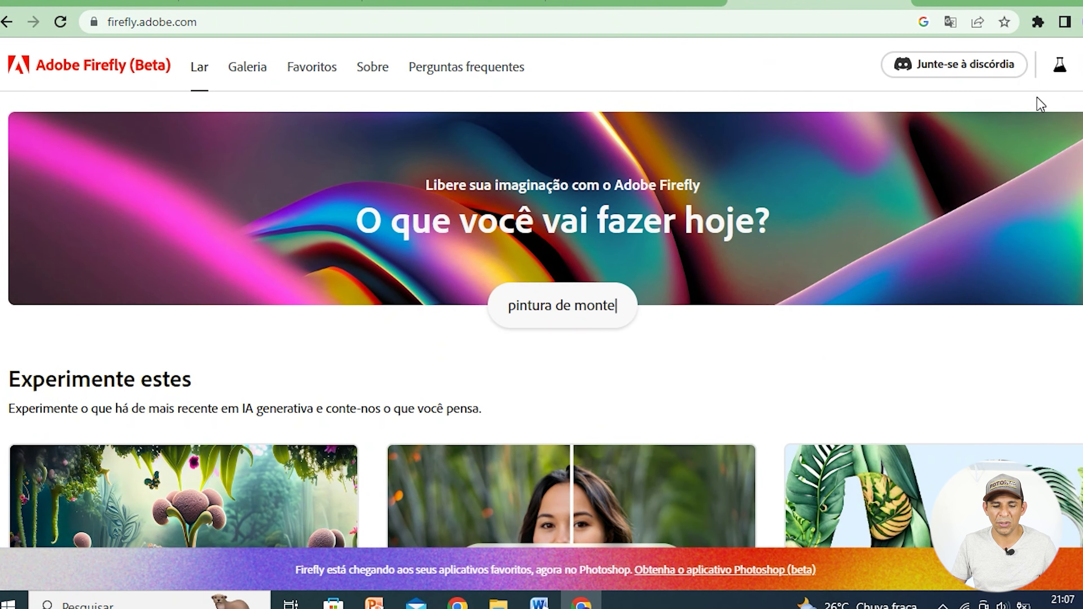
pyautogui.scroll(-2, 846, 298)
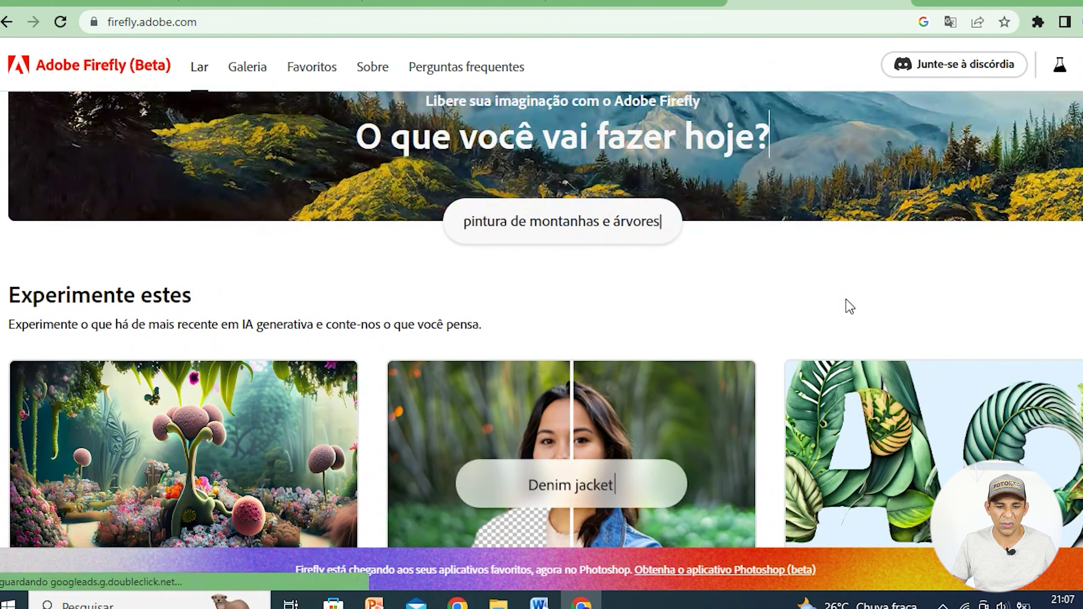
pyautogui.scroll(2, 850, 306)
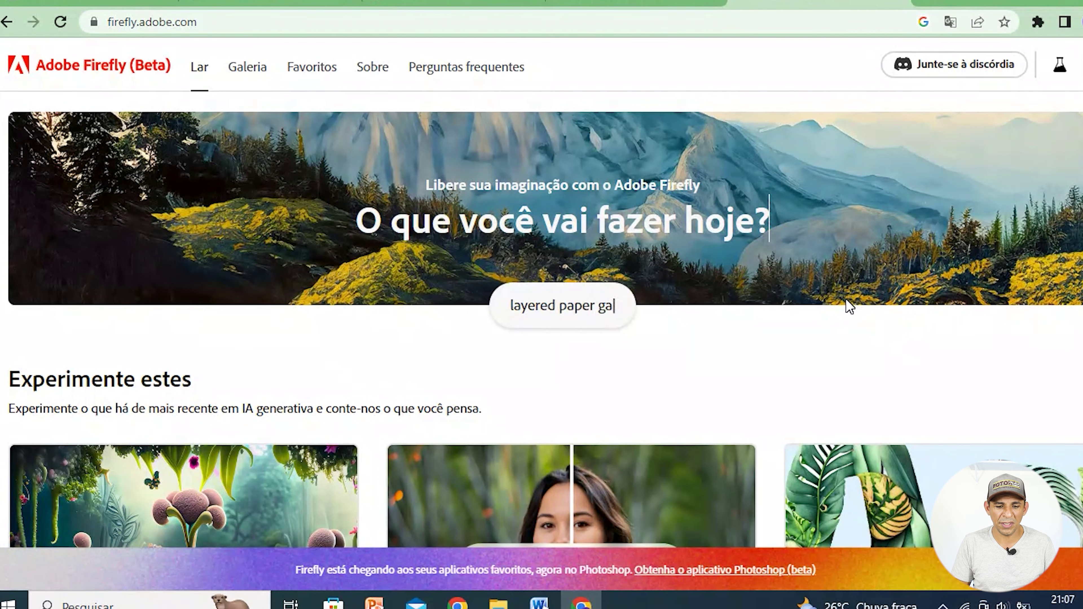
pyautogui.scroll(-4, 849, 307)
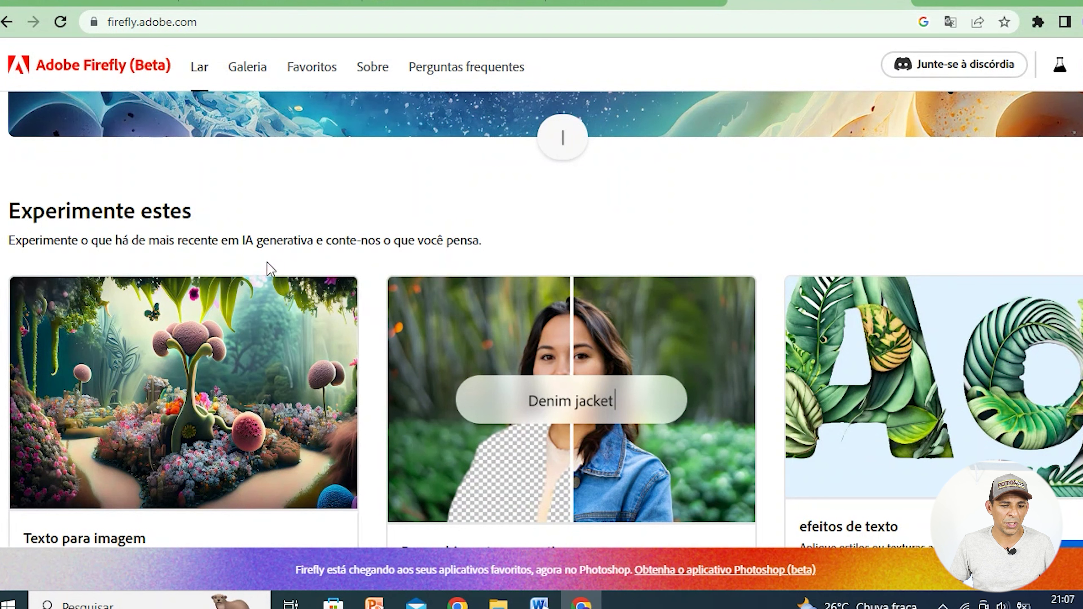
pyautogui.scroll(-2, 267, 257)
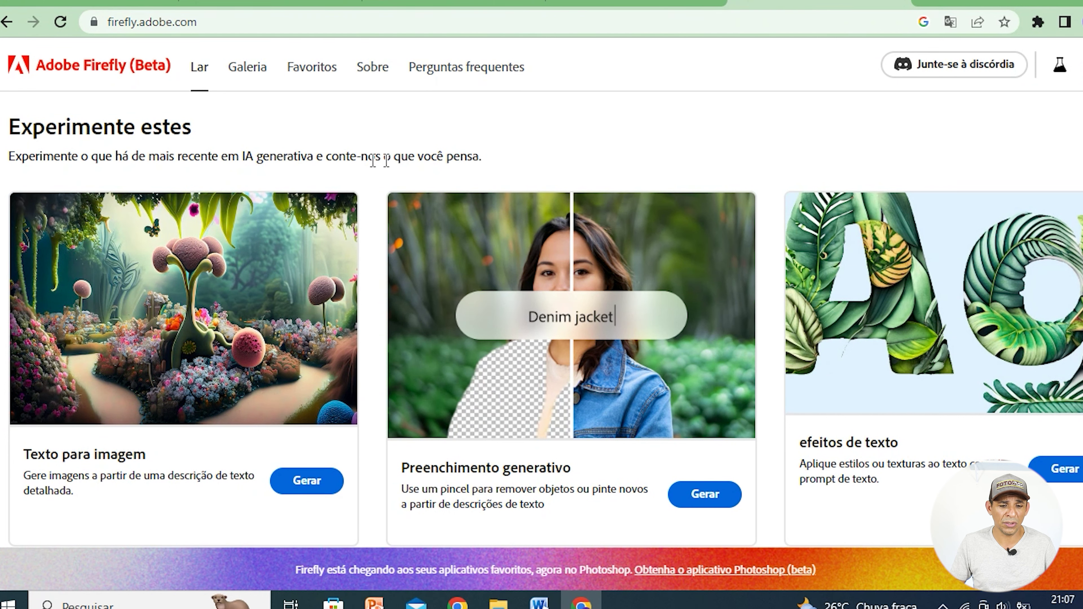
pyautogui.scroll(-2, 549, 162)
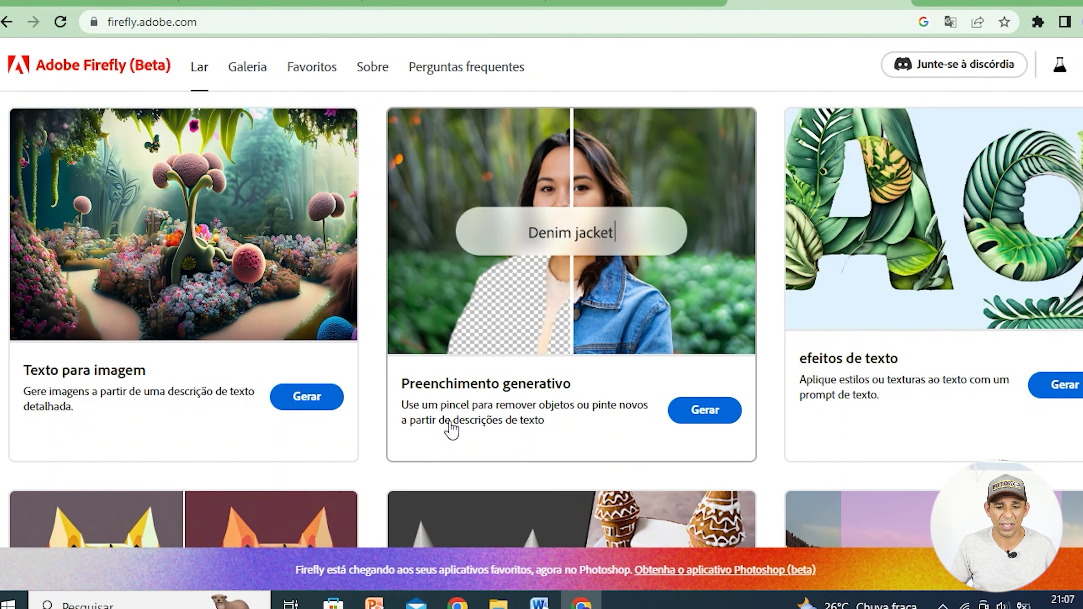
pyautogui.scroll(1, 541, 365)
pyautogui.scroll(3, 571, 375)
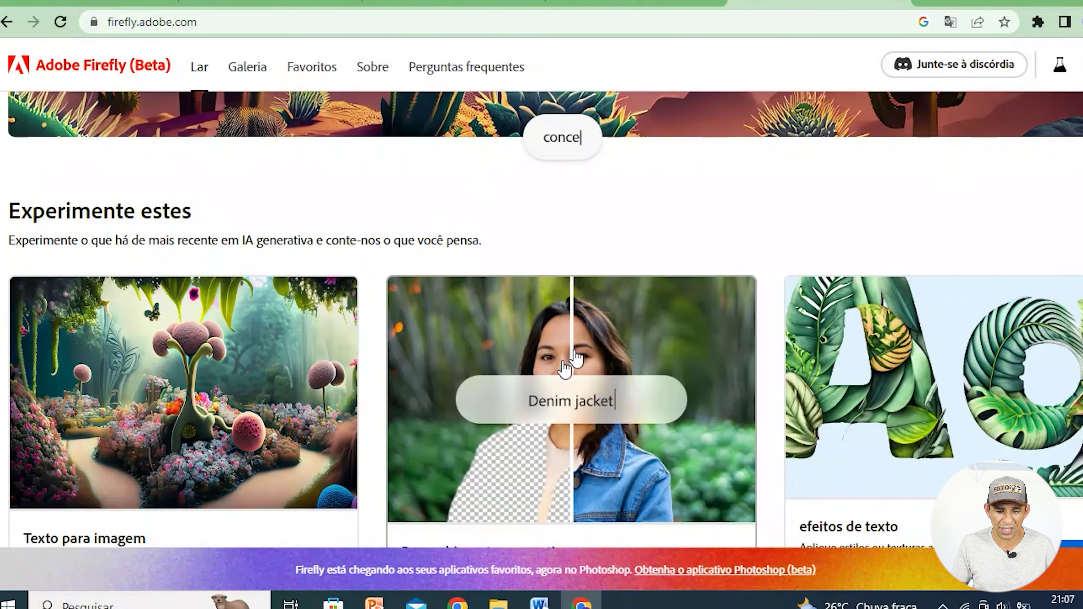
pyautogui.scroll(-4, 605, 362)
pyautogui.scroll(-2, 649, 358)
pyautogui.scroll(4, 665, 363)
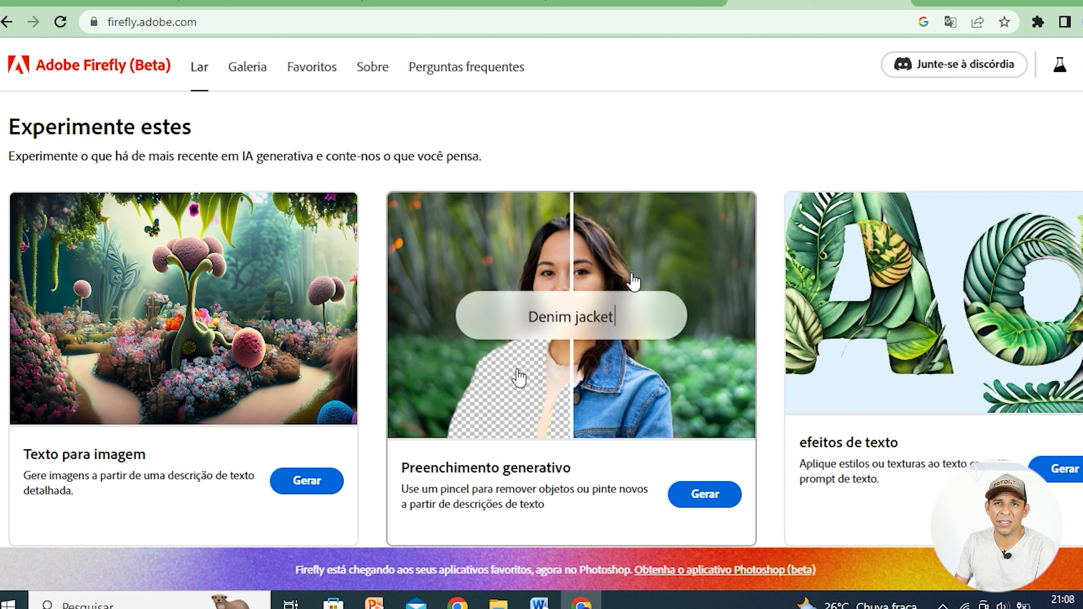
pyautogui.scroll(-2, 674, 265)
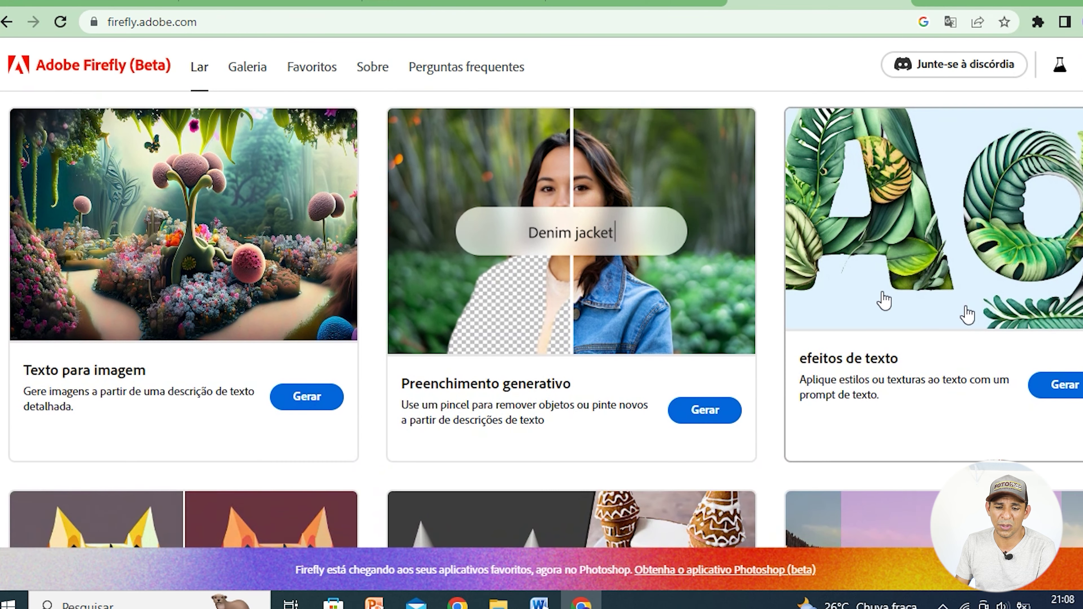
pyautogui.scroll(-2, 974, 289)
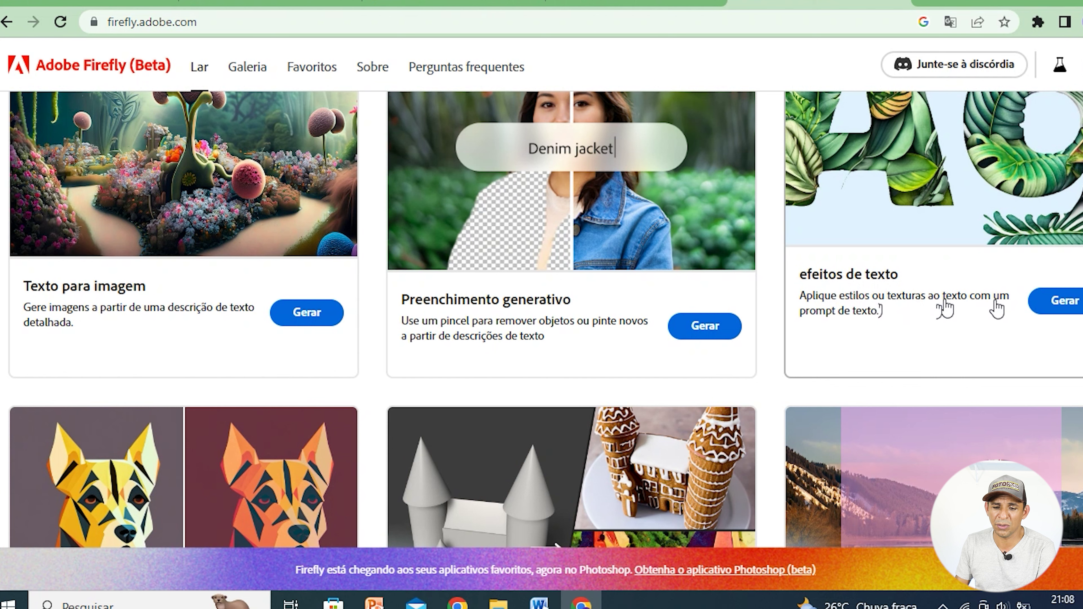
pyautogui.scroll(2, 1000, 308)
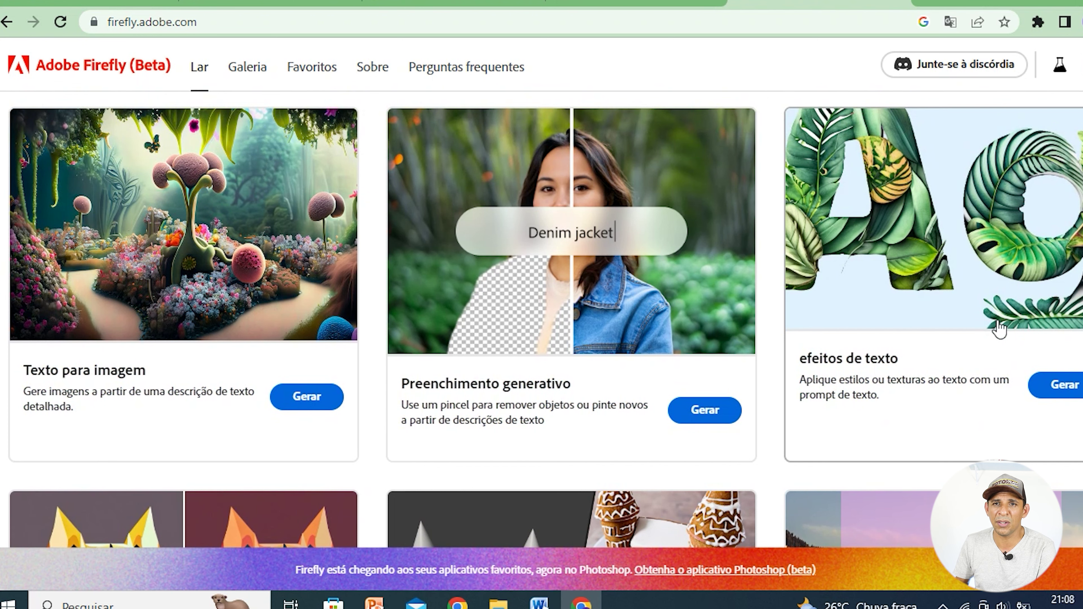
pyautogui.scroll(-3, 998, 329)
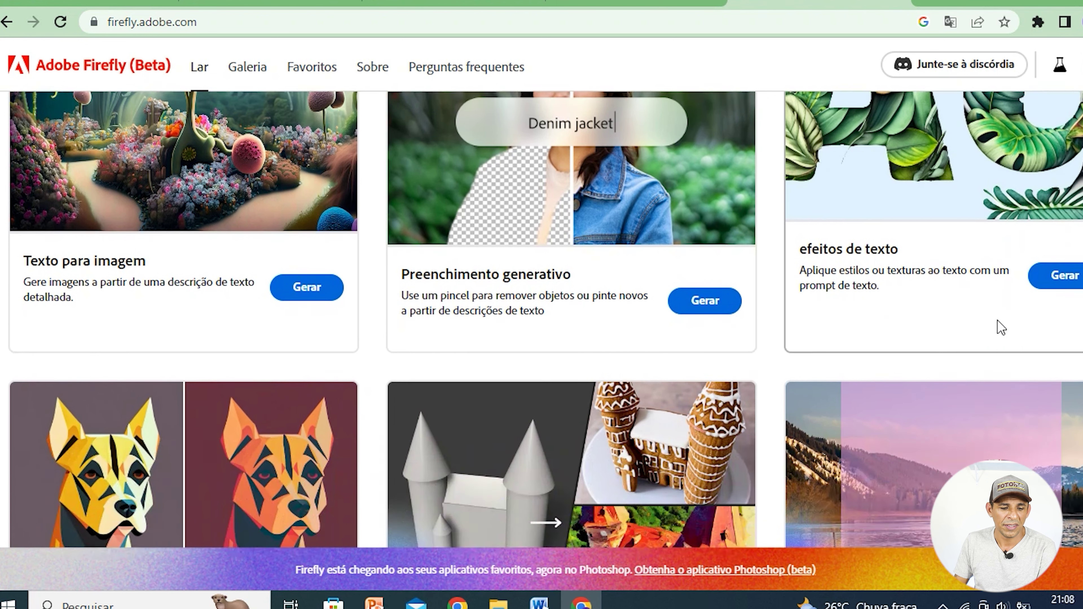
pyautogui.scroll(-7, 996, 326)
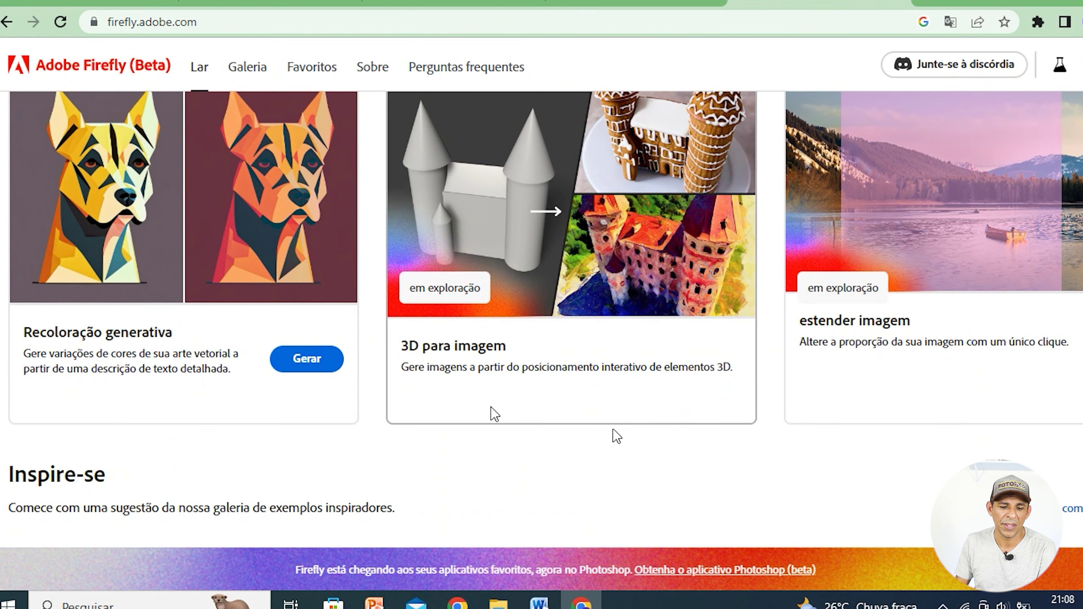
pyautogui.scroll(2, 533, 390)
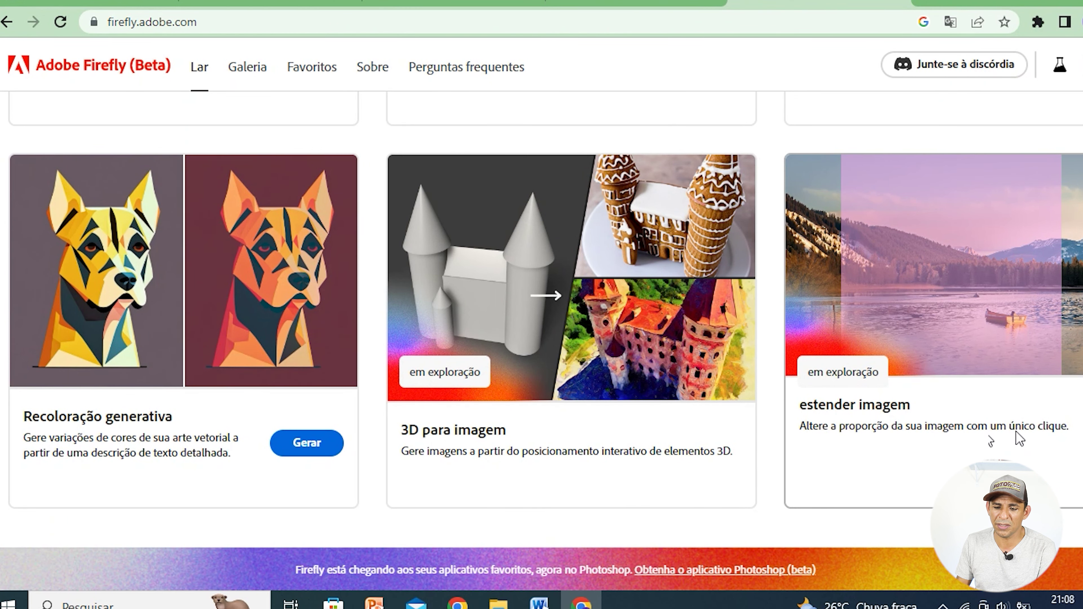
pyautogui.scroll(3, 1054, 417)
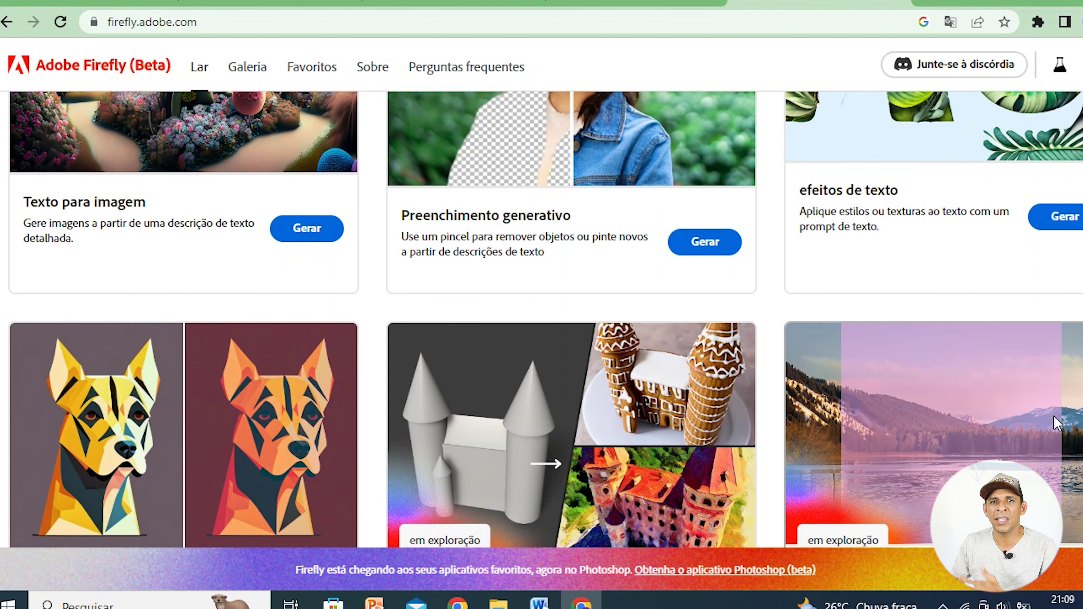
pyautogui.scroll(-2, 1049, 423)
pyautogui.scroll(-4, 1049, 471)
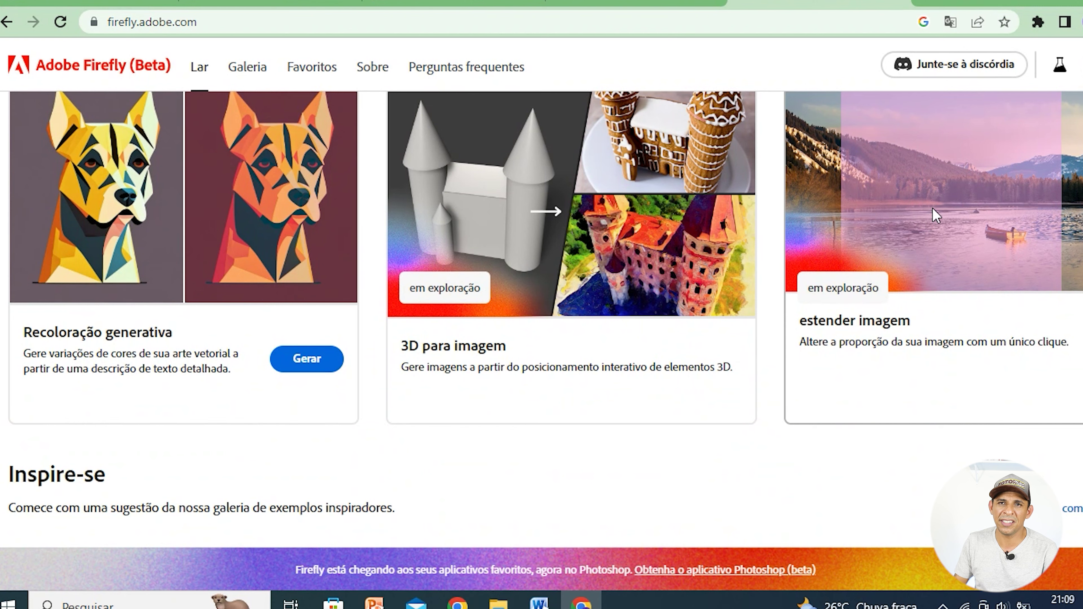
pyautogui.scroll(-4, 935, 215)
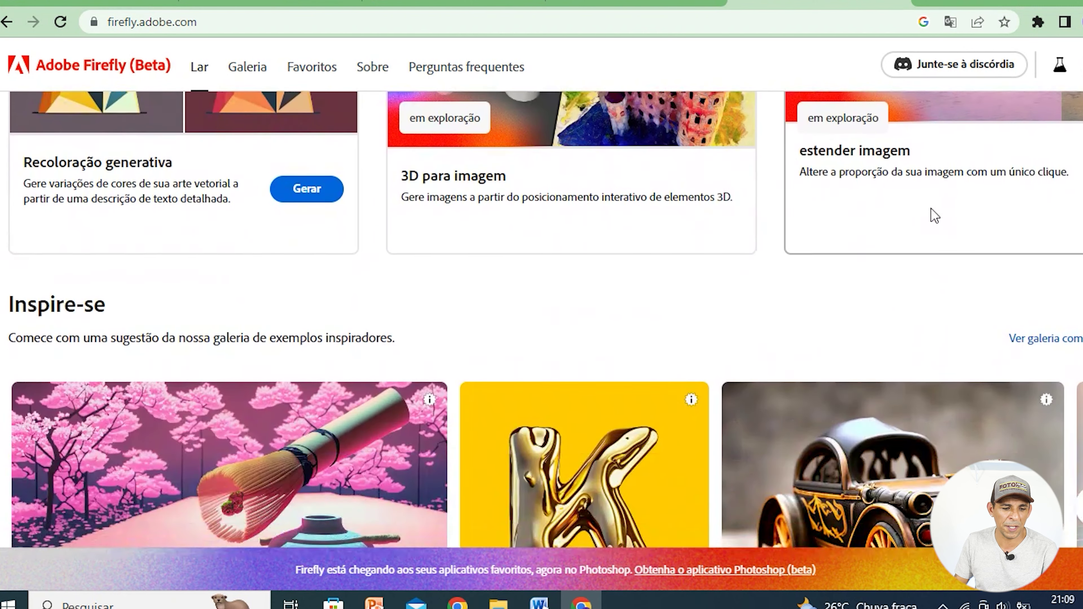
pyautogui.scroll(-4, 935, 216)
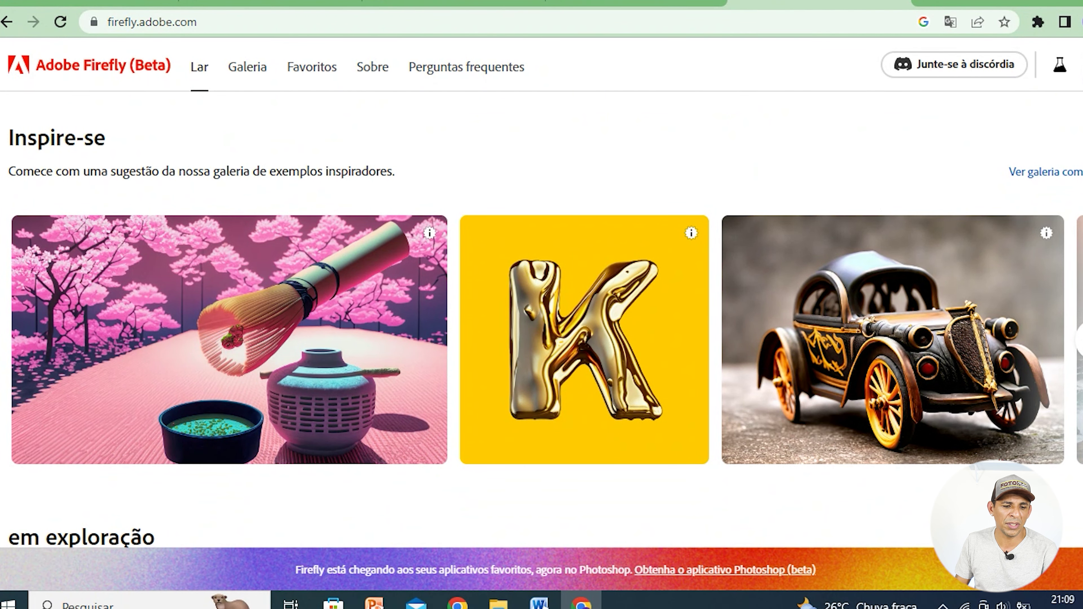
pyautogui.scroll(-4, 438, 188)
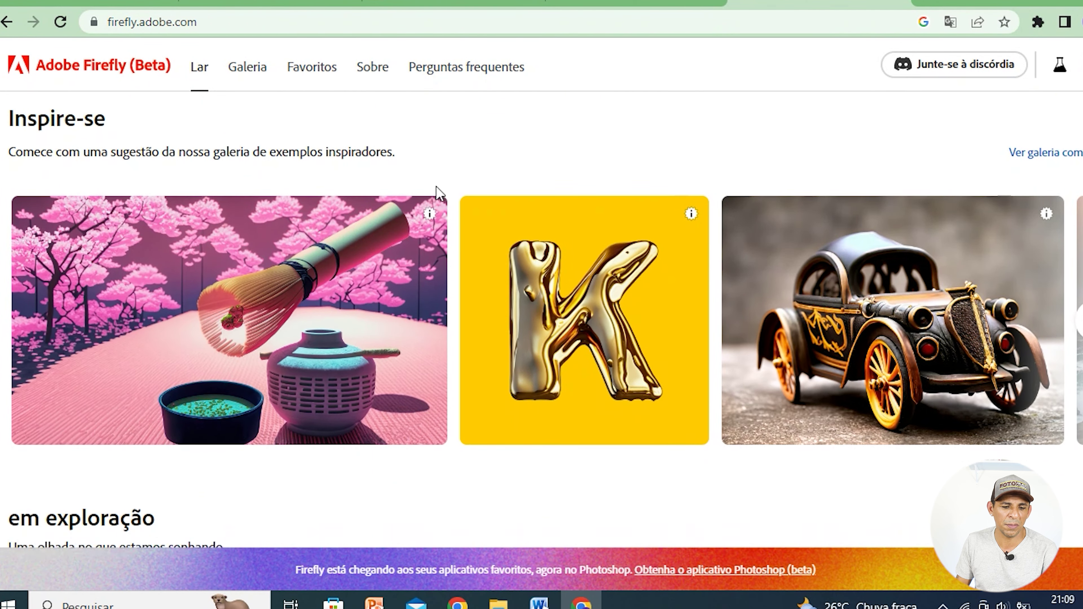
pyautogui.scroll(-4, 442, 257)
pyautogui.scroll(-4, 508, 379)
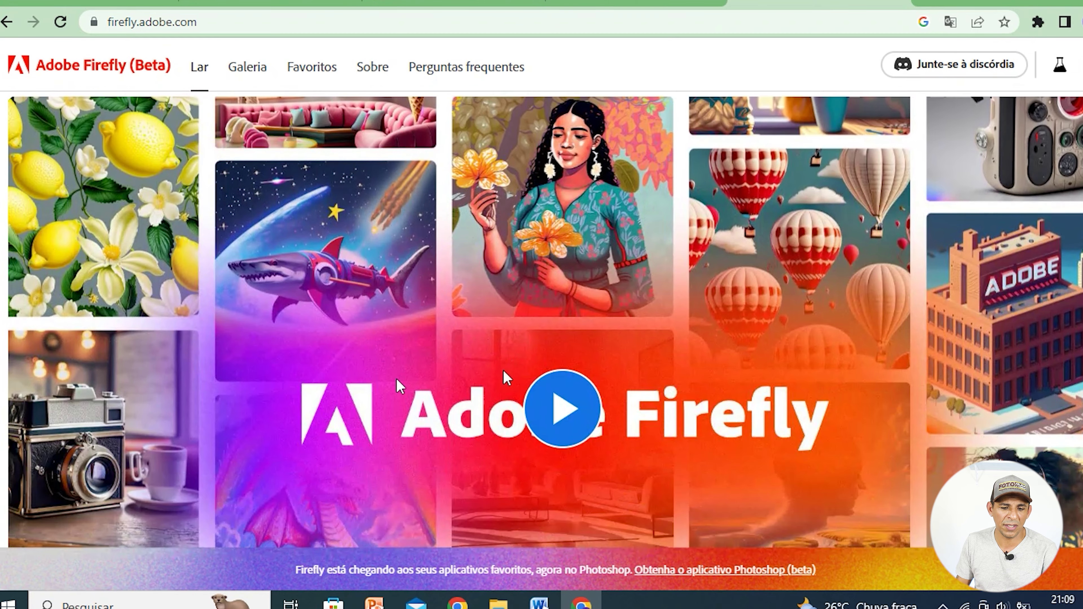
pyautogui.scroll(-1, 516, 367)
pyautogui.scroll(-6, 525, 350)
pyautogui.scroll(-10, 597, 348)
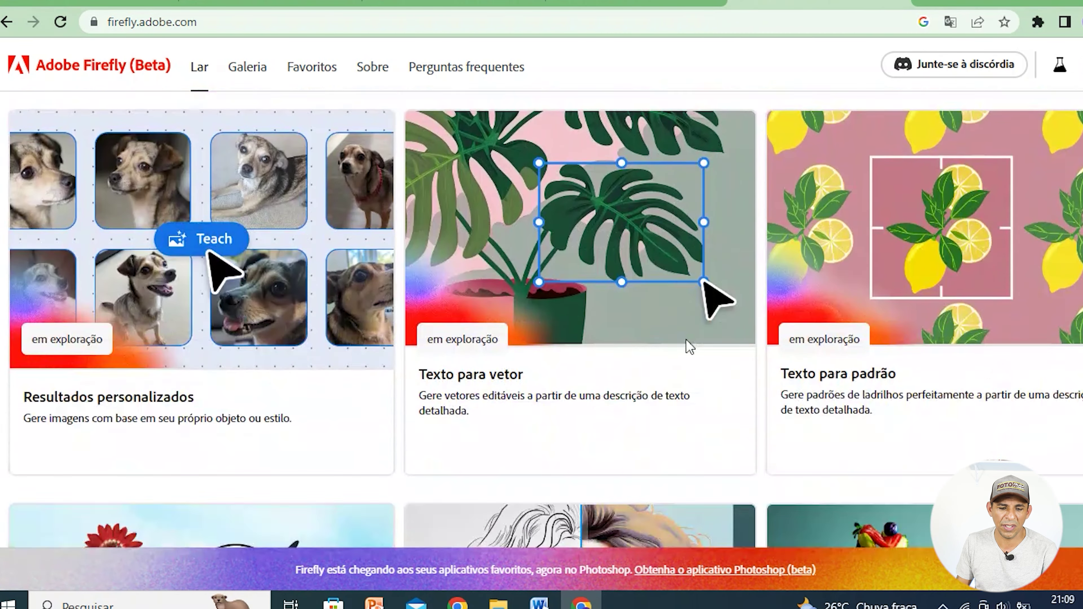
pyautogui.scroll(-4, 684, 346)
pyautogui.scroll(4, 665, 358)
pyautogui.scroll(2, 631, 356)
pyautogui.scroll(1, 599, 354)
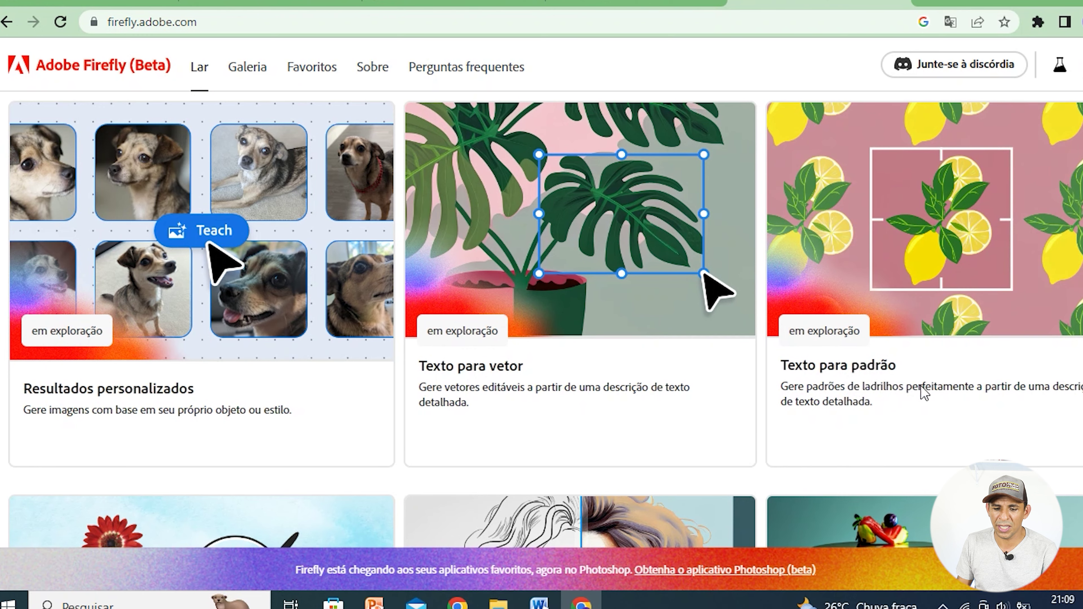
pyautogui.scroll(-8, 810, 363)
pyautogui.scroll(-1, 248, 354)
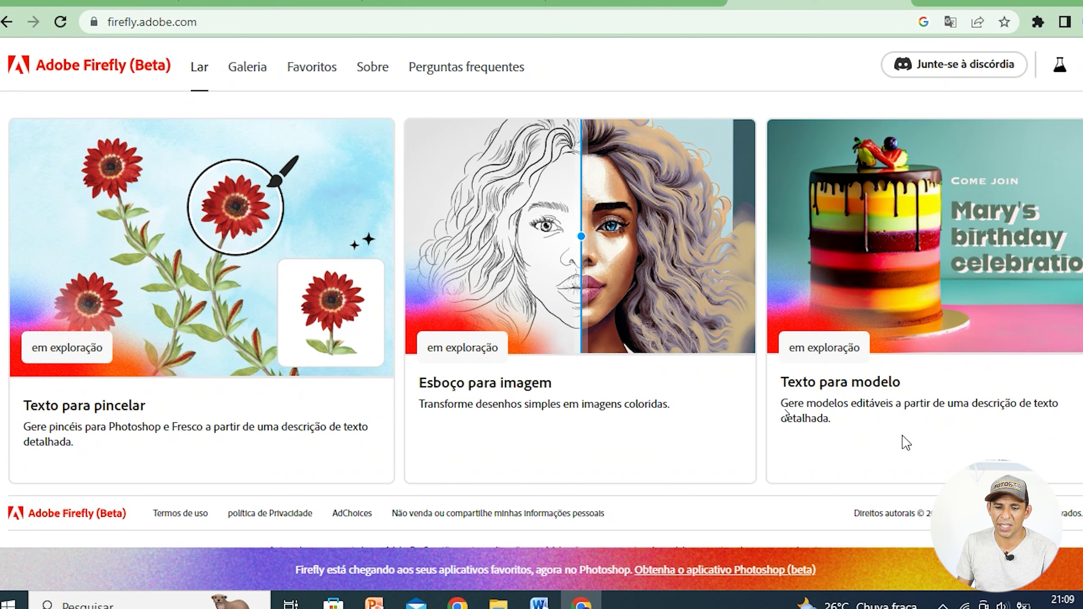
pyautogui.scroll(4, 904, 443)
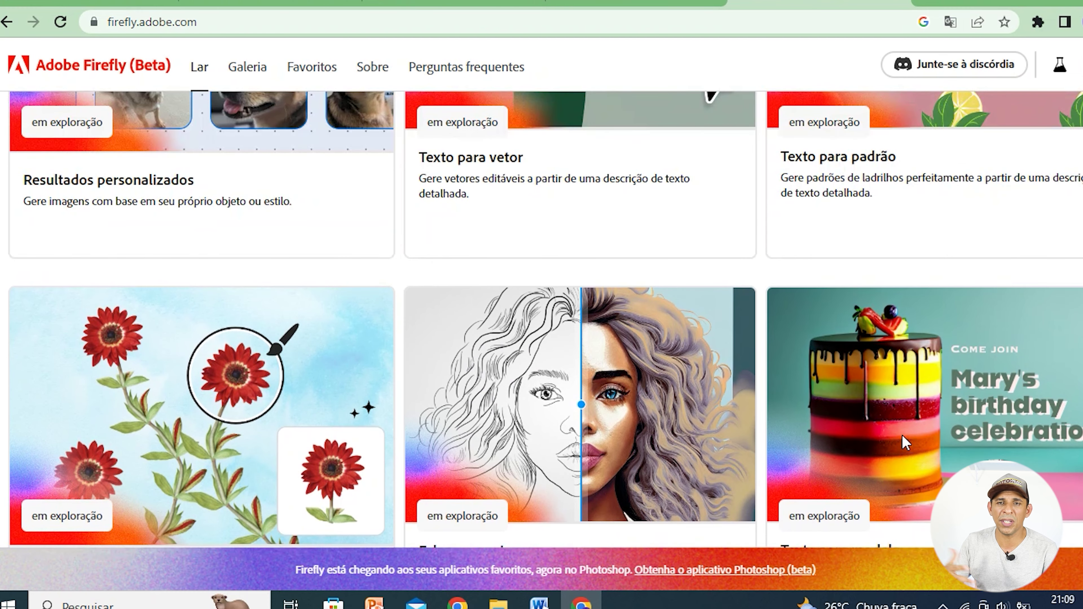
pyautogui.scroll(4, 904, 443)
pyautogui.scroll(4, 904, 443)
pyautogui.scroll(4, 904, 442)
pyautogui.scroll(4, 904, 442)
pyautogui.scroll(5, 901, 436)
pyautogui.scroll(5, 901, 437)
pyautogui.scroll(8, 901, 437)
pyautogui.scroll(5, 900, 437)
pyautogui.scroll(5, 904, 442)
pyautogui.scroll(5, 904, 443)
pyautogui.scroll(-4, 904, 442)
pyautogui.scroll(-4, 904, 443)
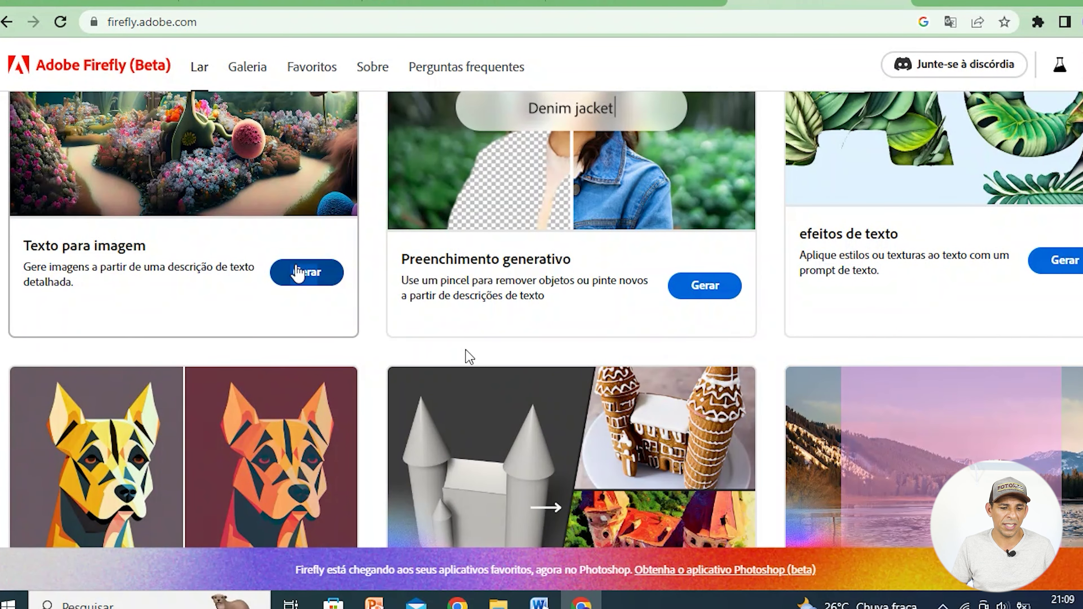
# - Open Texto para imagem, skip its welcome intro, browse the example gallery, then go to the chatbot
pyautogui.click(297, 273)
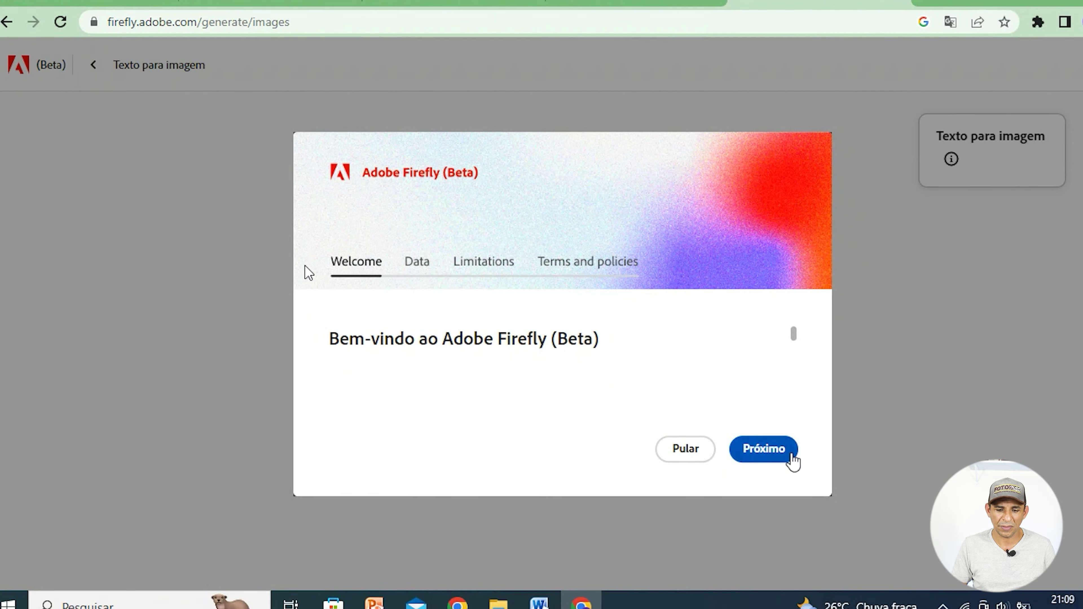
pyautogui.click(693, 451)
pyautogui.moveTo(563, 398)
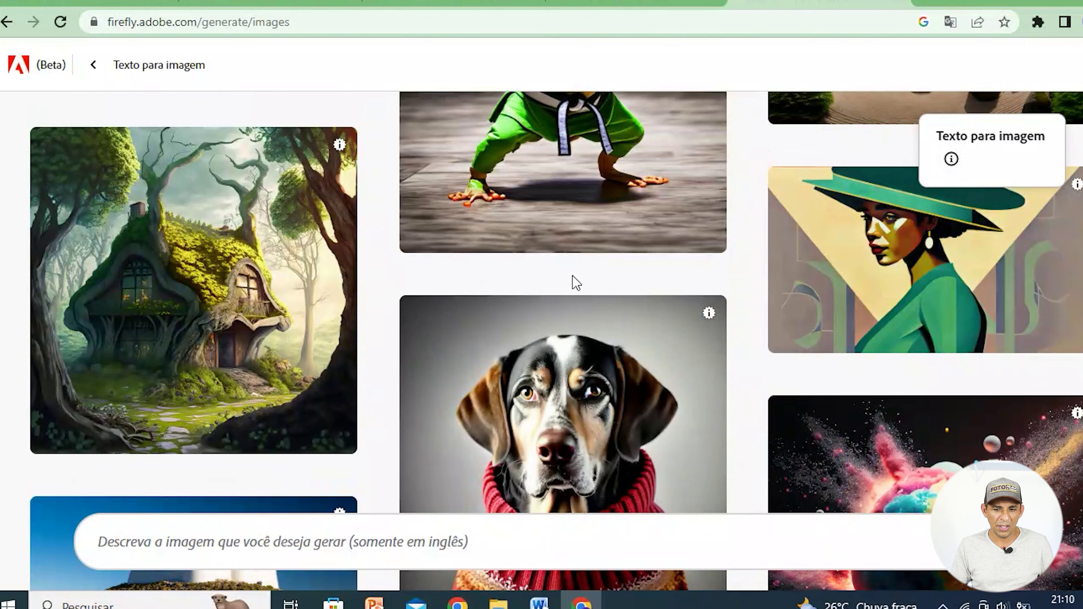
pyautogui.scroll(5, 553, 259)
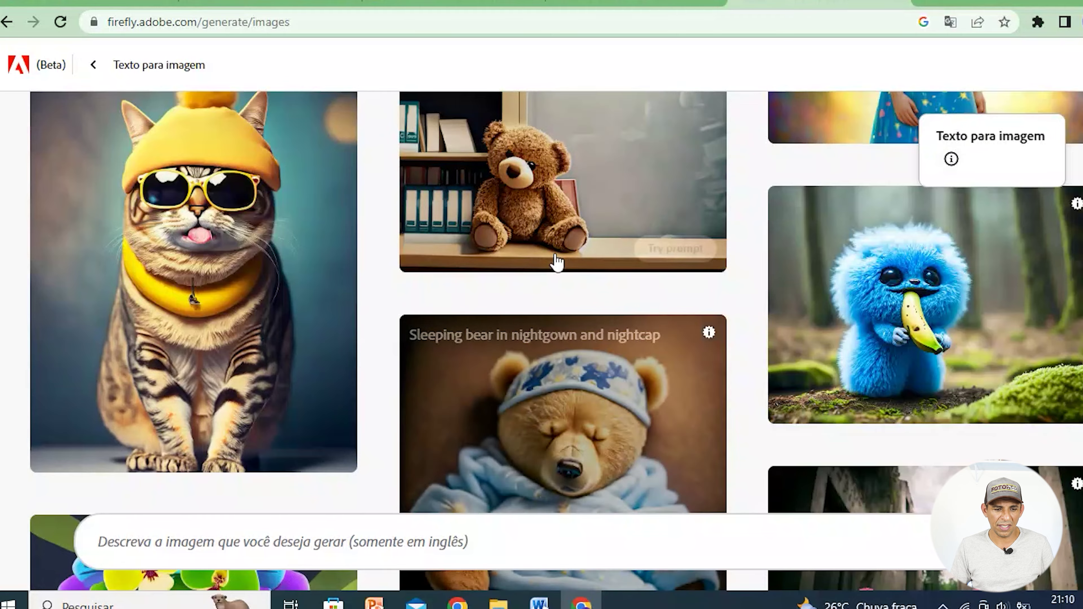
pyautogui.scroll(5, 554, 259)
pyautogui.scroll(5, 568, 261)
pyautogui.scroll(2, 568, 261)
pyautogui.scroll(2, 568, 264)
pyautogui.scroll(-4, 519, 322)
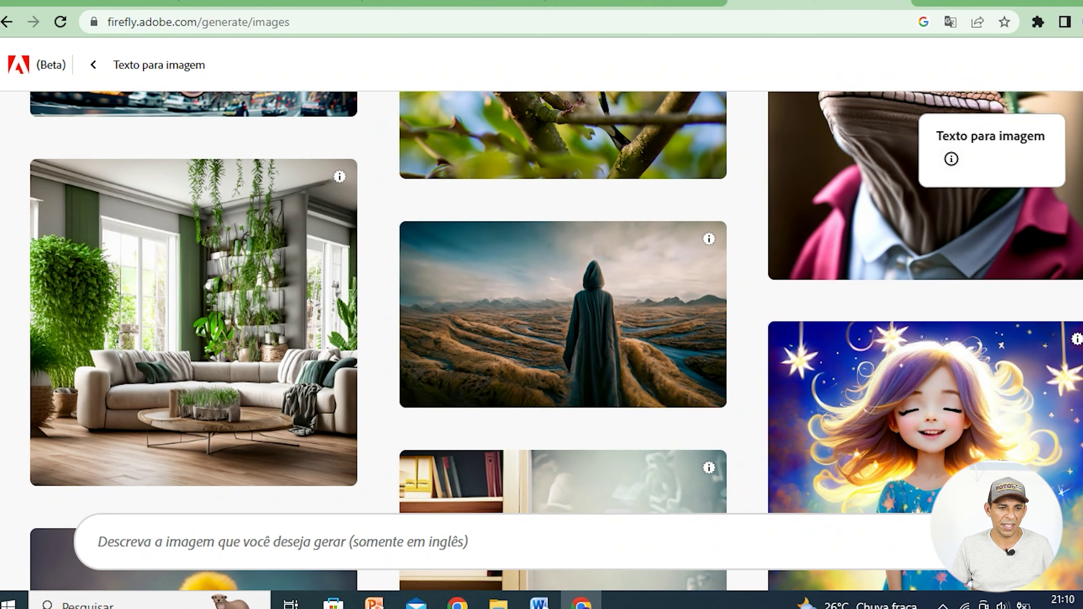
pyautogui.click(89, 4)
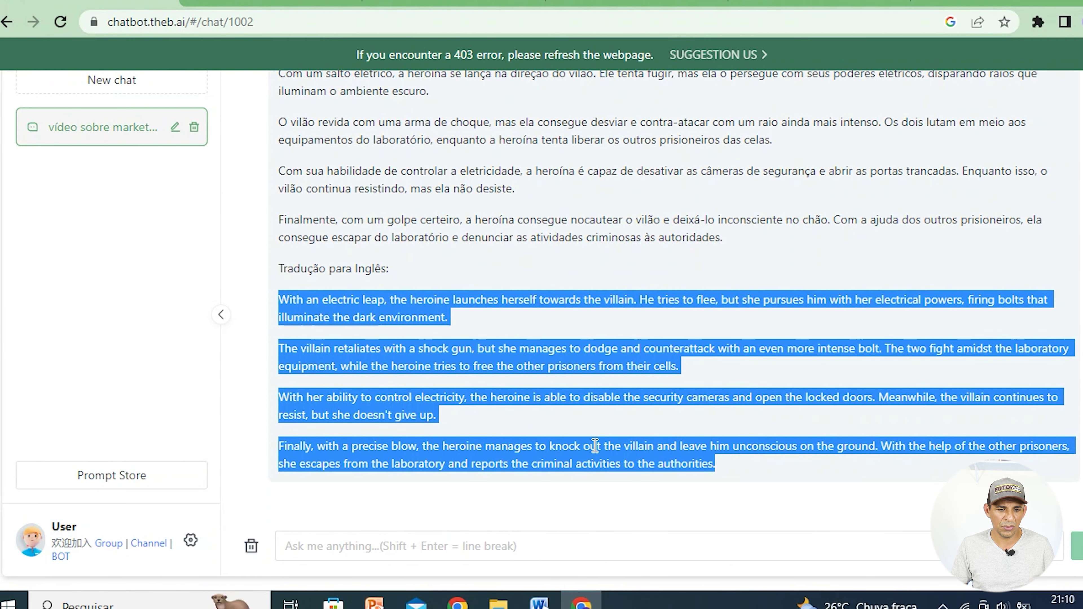
# - Copy the English electrical-powers prompt from the chat and go back to Firefly
pyautogui.scroll(2, 595, 446)
pyautogui.scroll(-2, 596, 446)
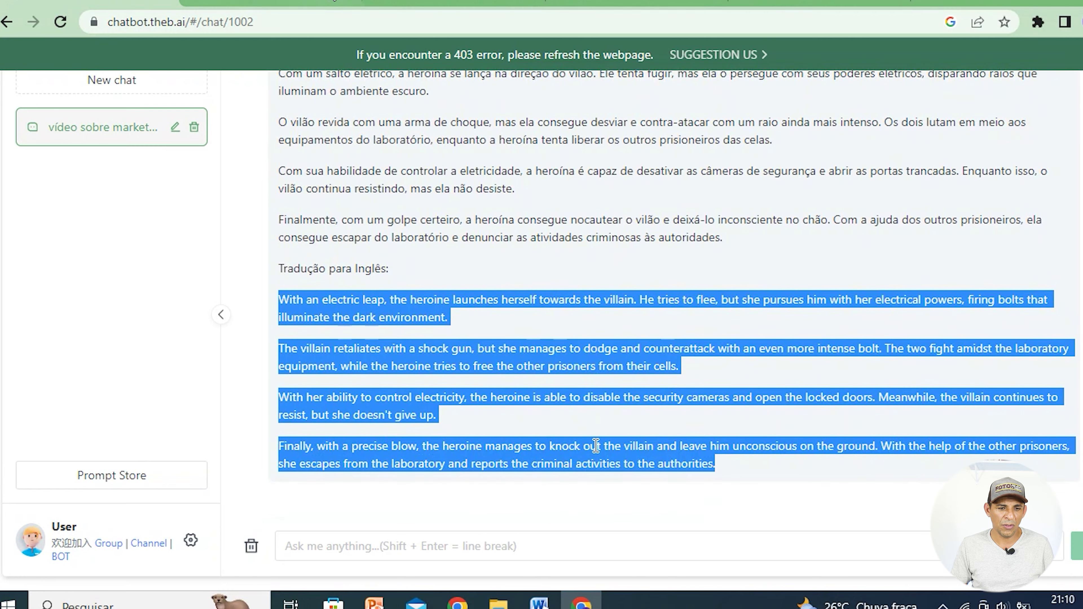
pyautogui.scroll(1, 442, 269)
pyautogui.scroll(6, 443, 269)
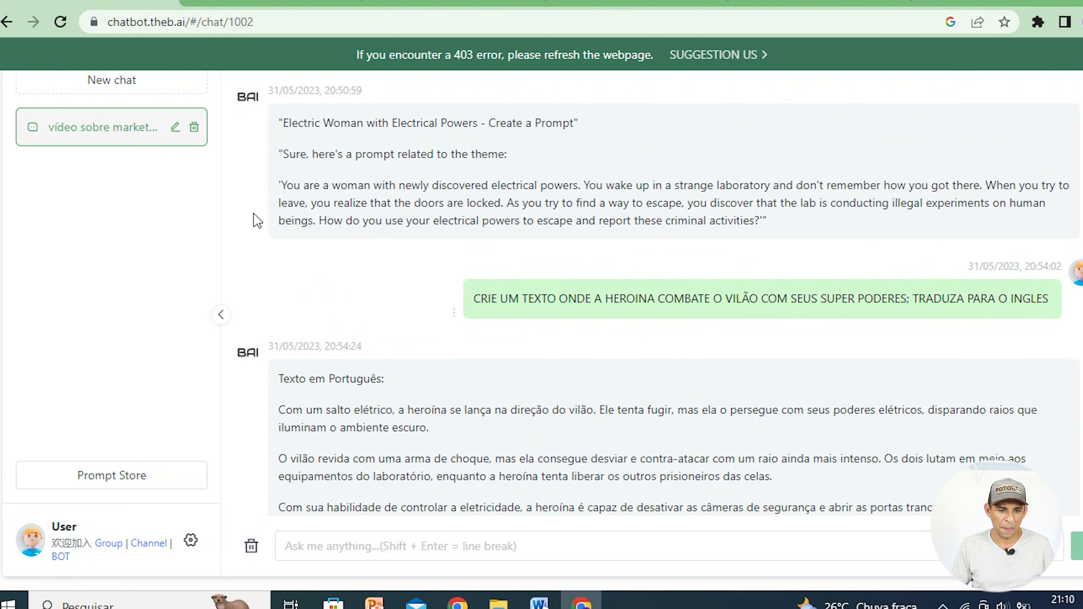
pyautogui.scroll(2, 357, 220)
pyautogui.scroll(3, 336, 273)
pyautogui.scroll(3, 442, 299)
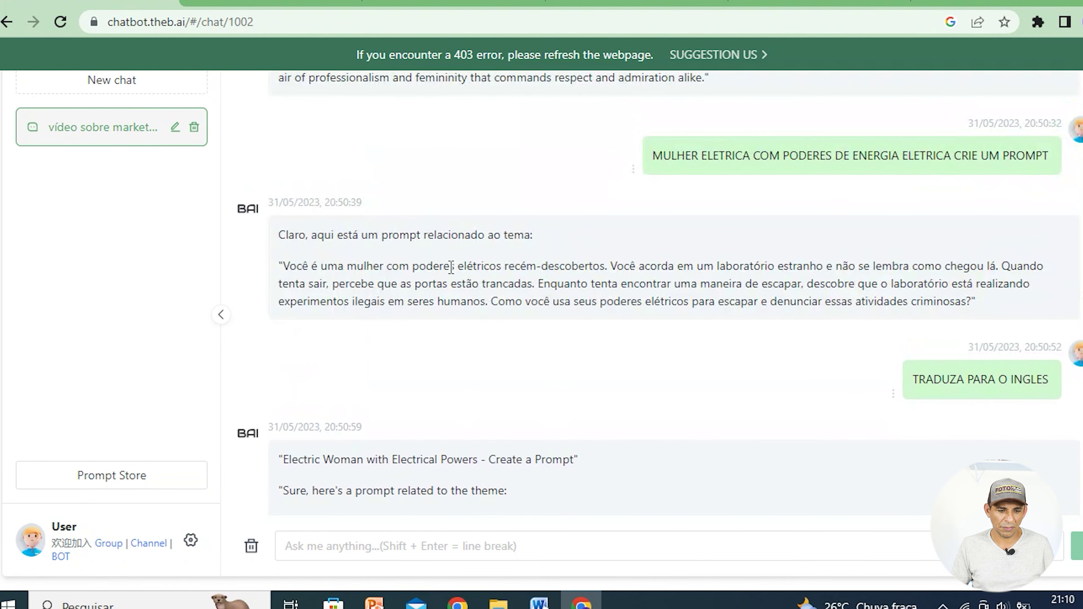
pyautogui.scroll(-1, 443, 286)
pyautogui.scroll(-3, 444, 285)
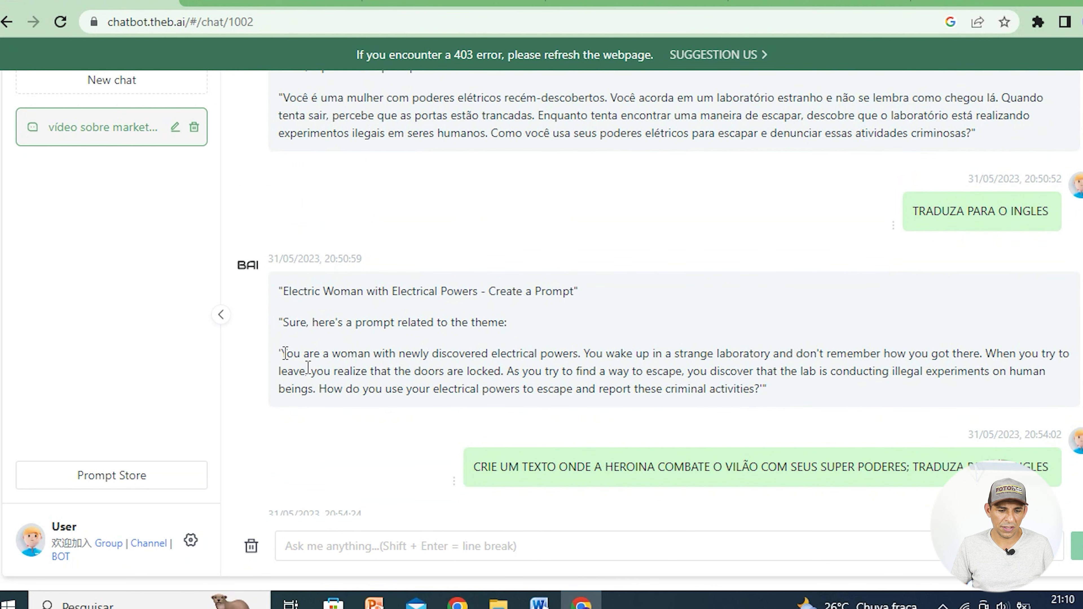
pyautogui.moveTo(282, 353); pyautogui.dragTo(755, 389)
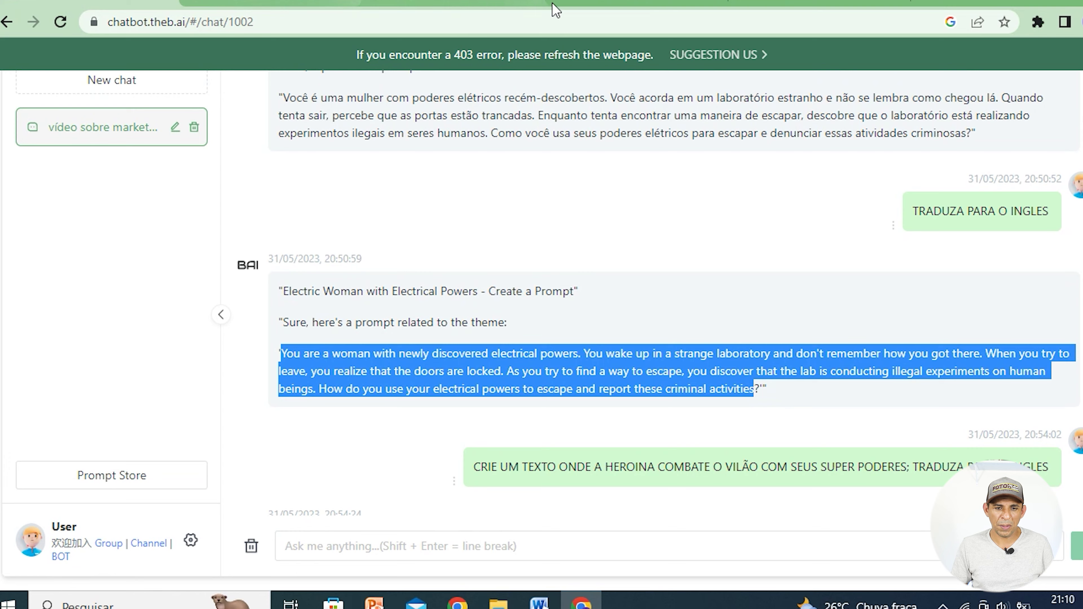
pyautogui.click(796, 2)
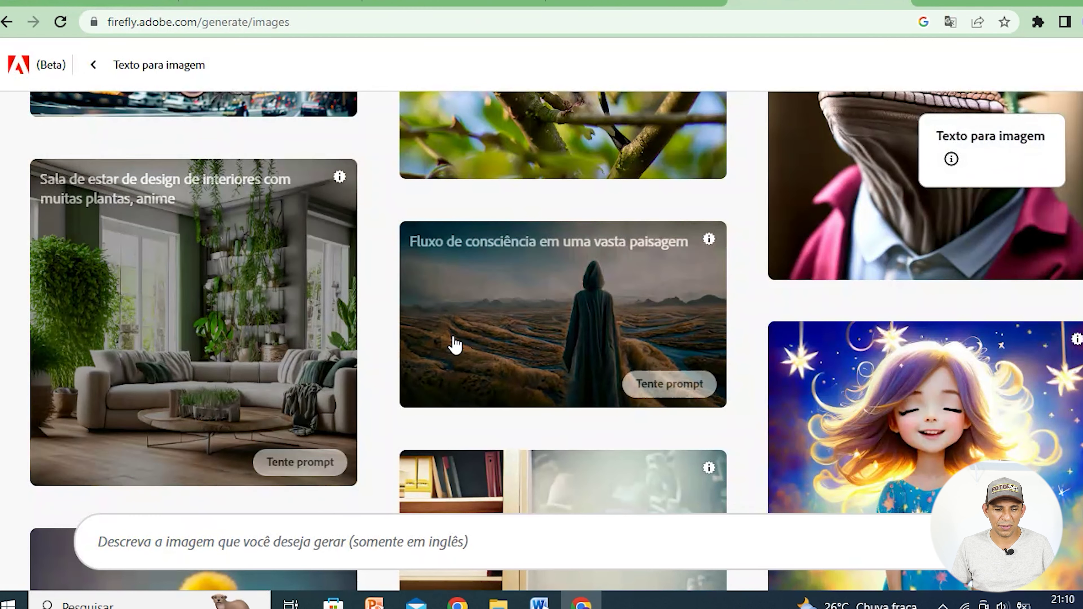
# - Paste the English prompt, generate images, and switch the content type from Art to Photo
pyautogui.write("You are a woman with newly discovered electrical powers. You wake up in a strange laboratory and don't remember how you got there. When you try to leave, you realize that the doors are locked. As you try to find a way to escape, you discover that the lab is conducting illegal experiments on human beings. How do you use your electrical powers to escape and report these criminal activities")
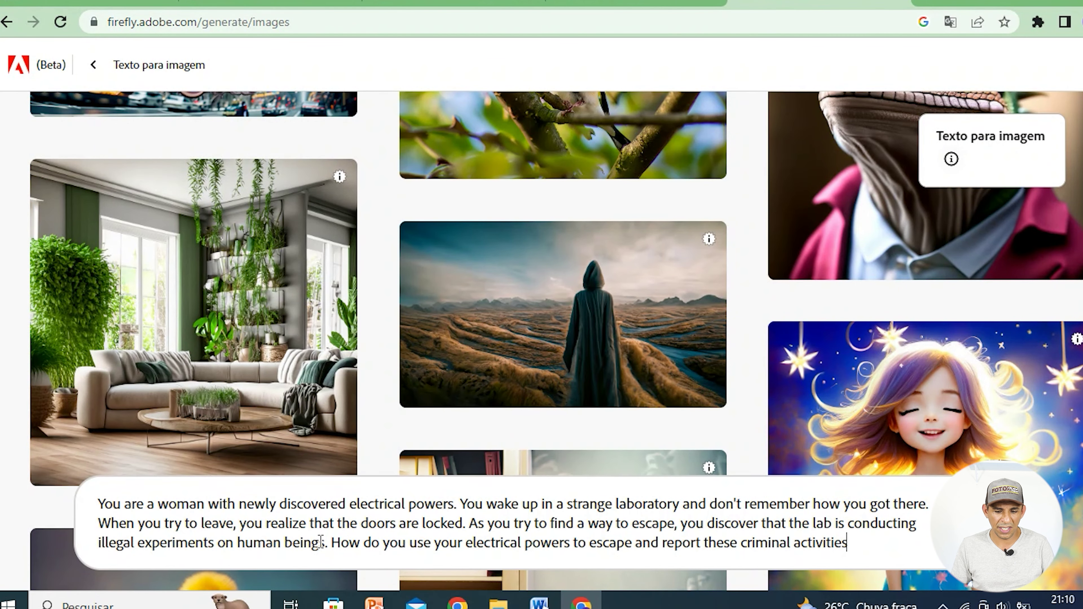
pyautogui.press('Return')
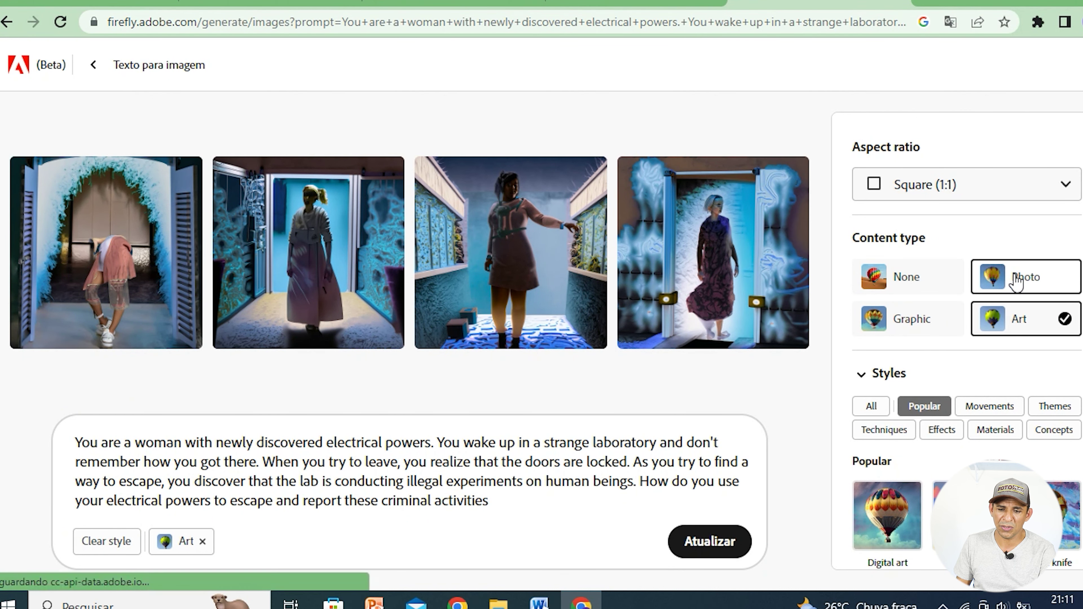
pyautogui.click(1011, 279)
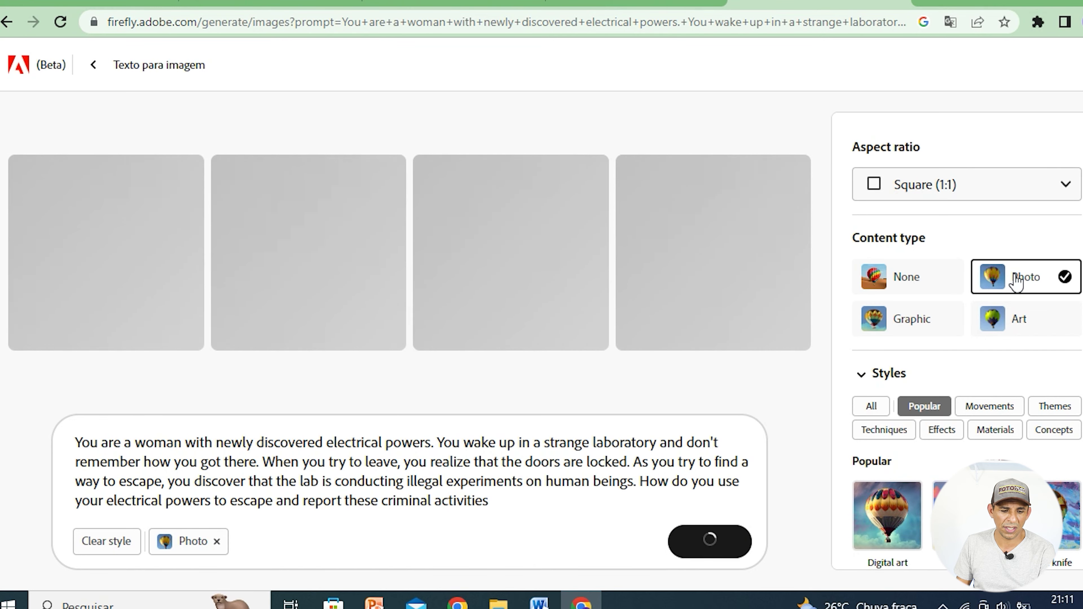
pyautogui.scroll(-2, 902, 411)
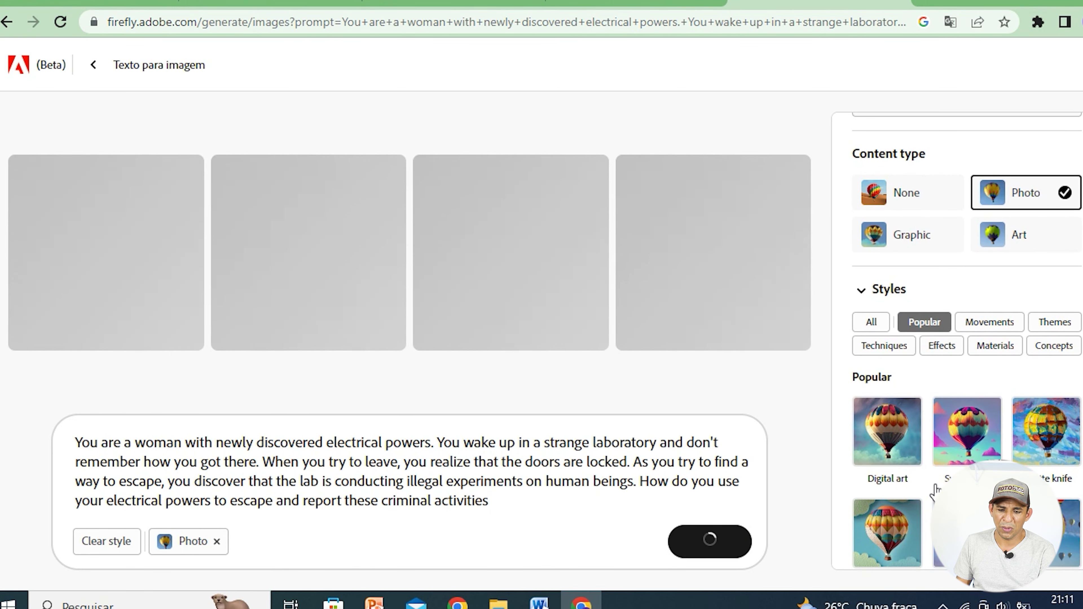
pyautogui.scroll(-2, 957, 377)
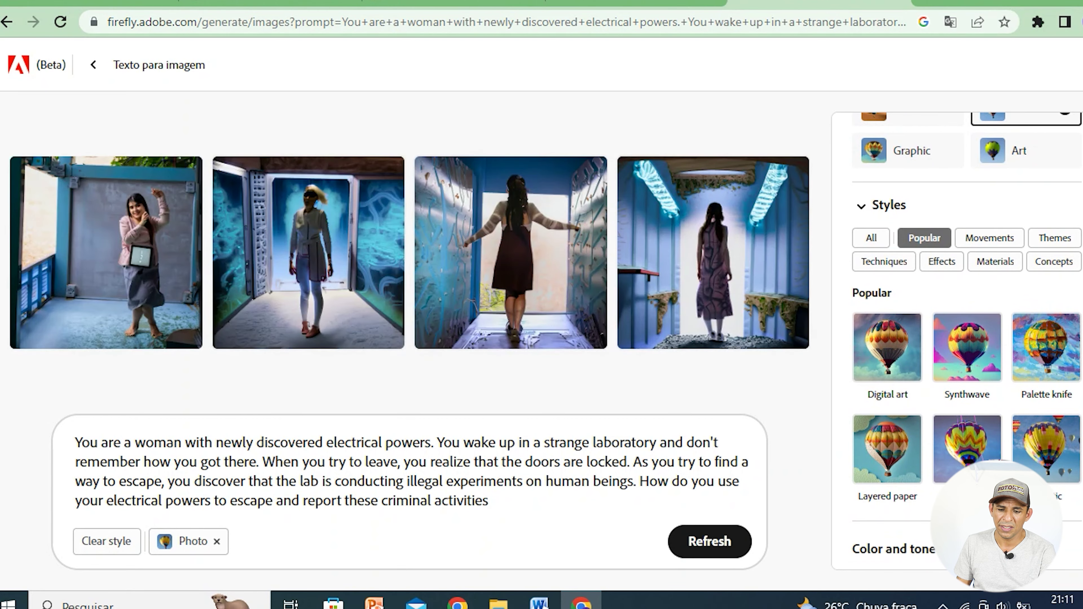
# - View all four laboratory images enlarged, close the view, and return to the chatbot
pyautogui.click(139, 237)
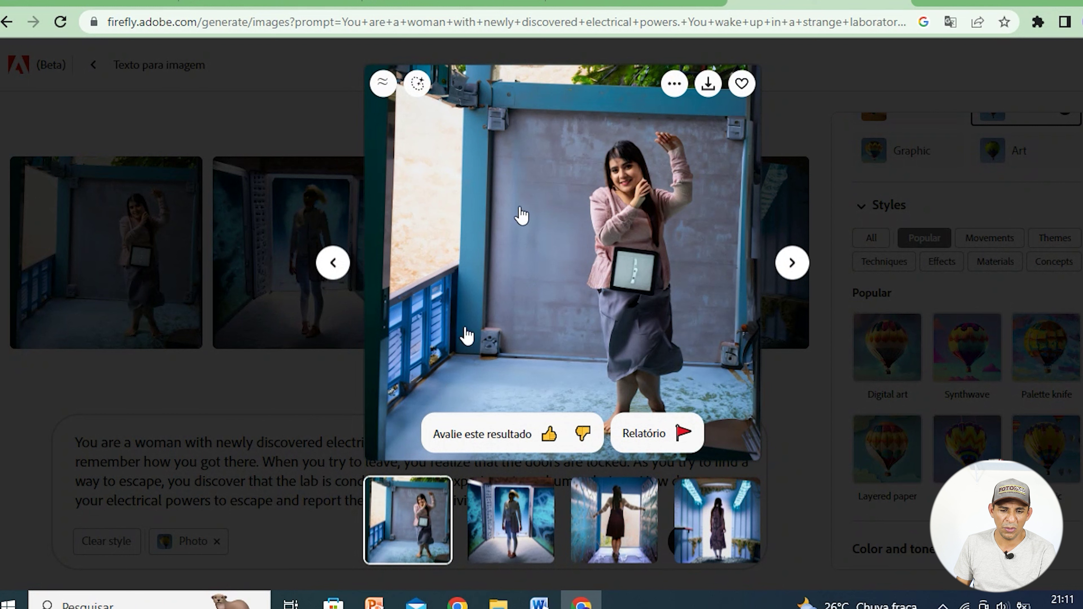
pyautogui.click(793, 264)
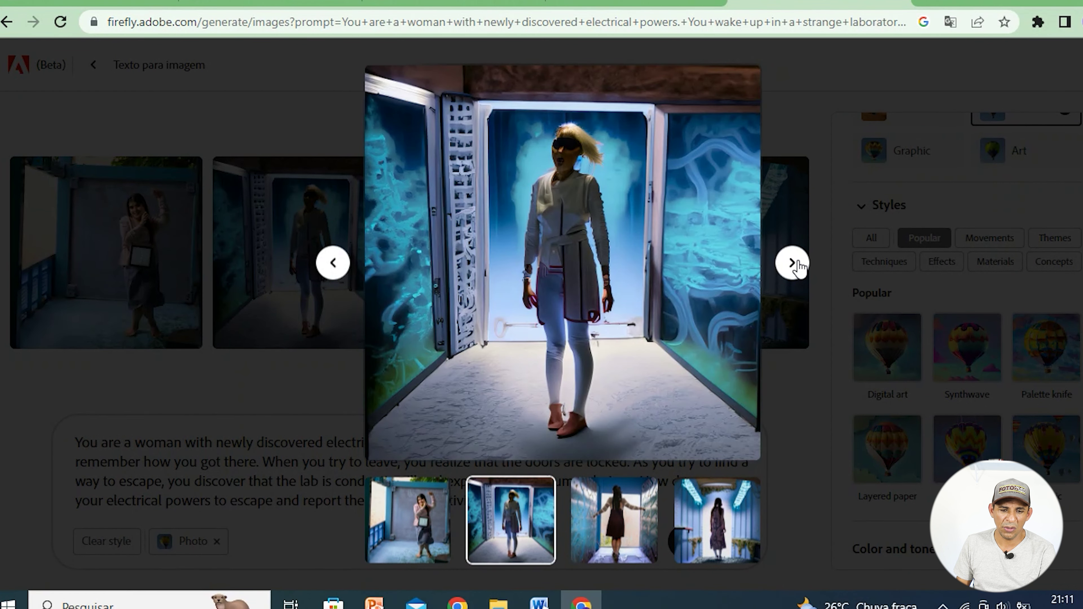
pyautogui.click(792, 263)
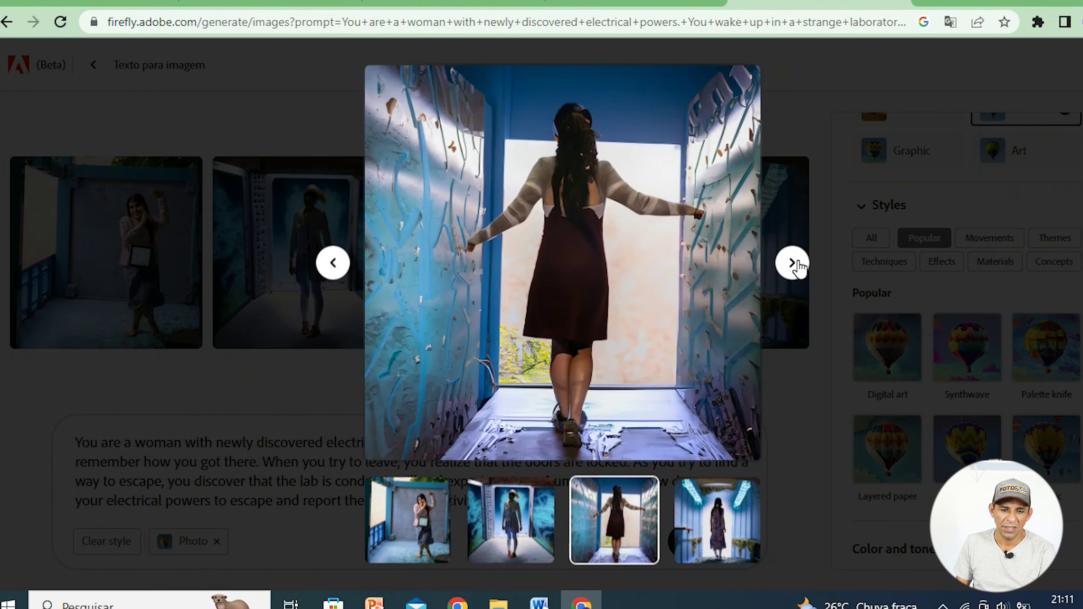
pyautogui.click(794, 263)
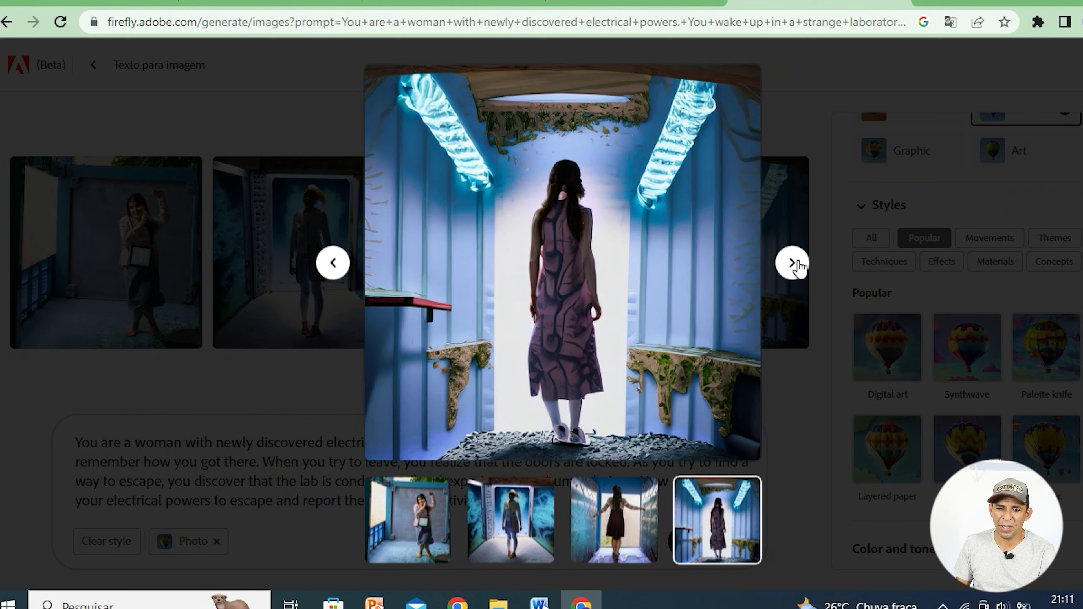
pyautogui.press('Escape')
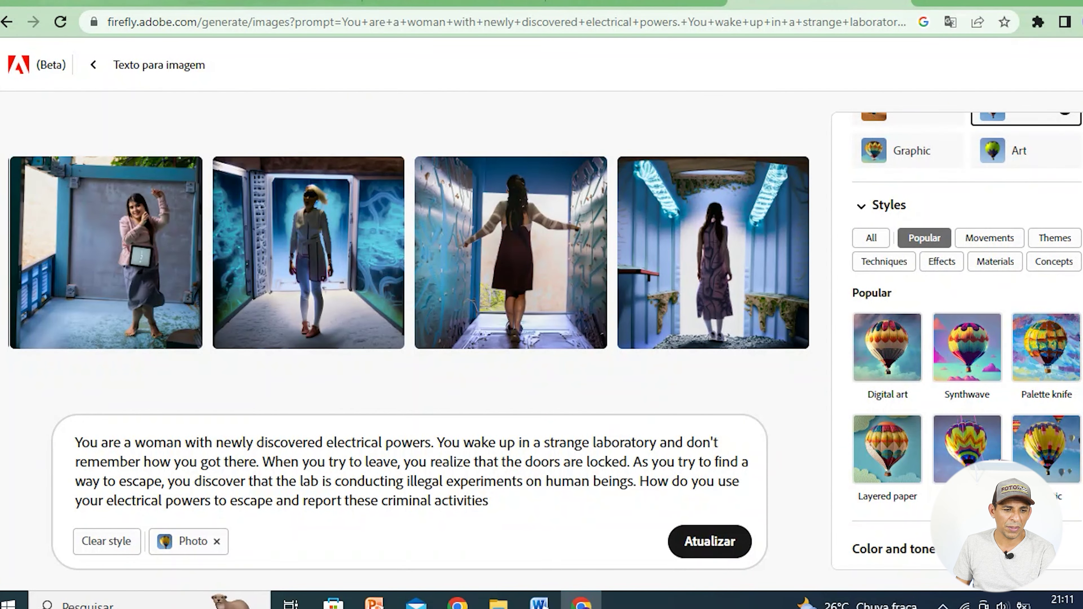
pyautogui.click(211, 3)
pyautogui.scroll(3, 471, 387)
# - Copy the English prompt about a 30-year-old woman in a black suit in New York
pyautogui.scroll(2, 473, 387)
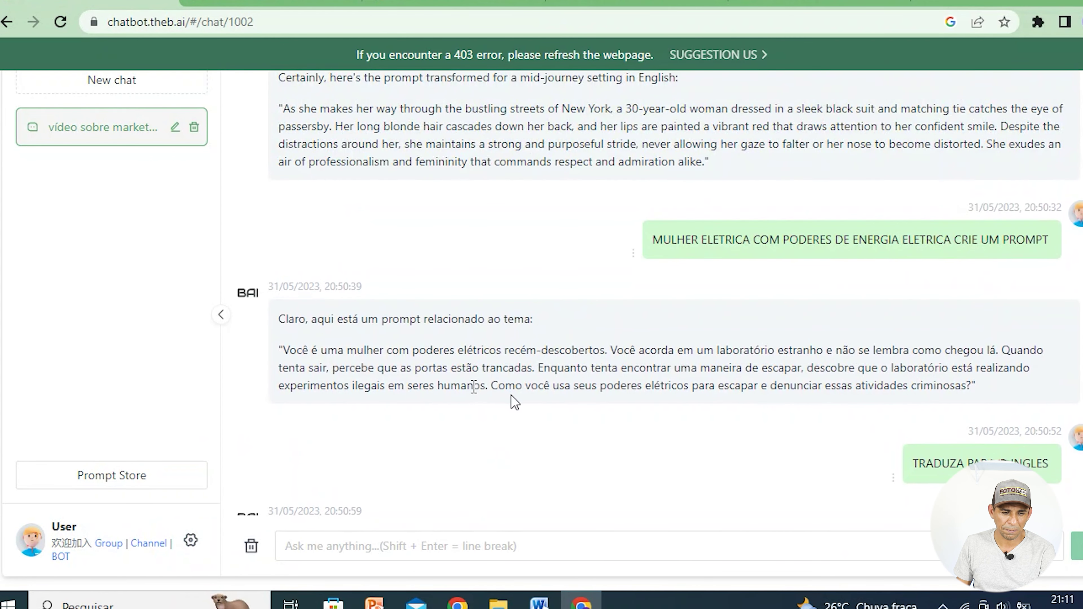
pyautogui.scroll(-2, 513, 401)
pyautogui.scroll(1, 620, 399)
pyautogui.scroll(4, 620, 399)
pyautogui.scroll(4, 621, 399)
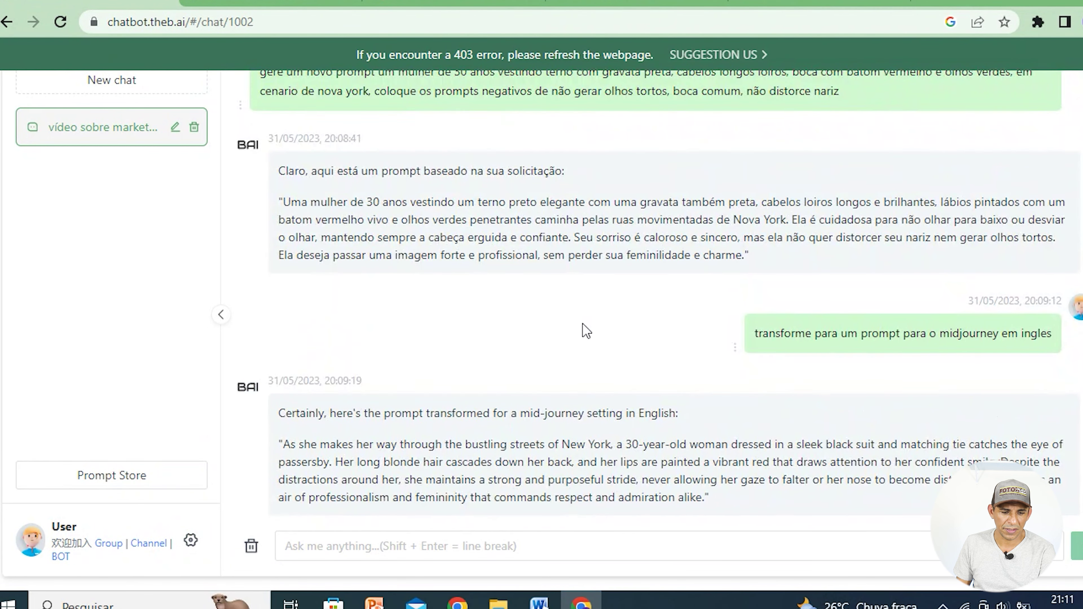
pyautogui.scroll(-2, 576, 326)
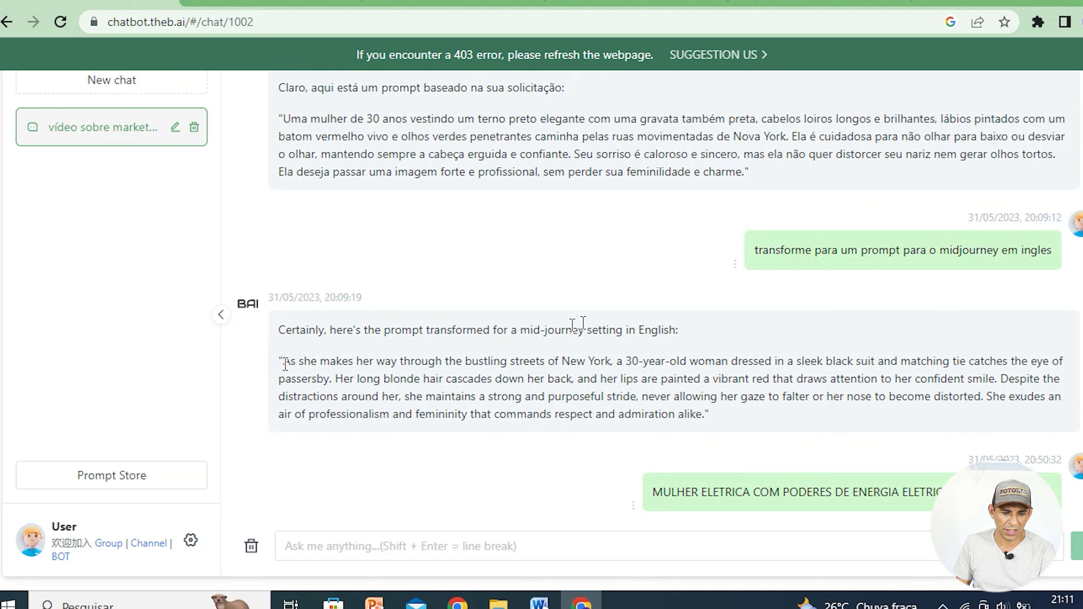
pyautogui.moveTo(284, 362); pyautogui.dragTo(698, 412)
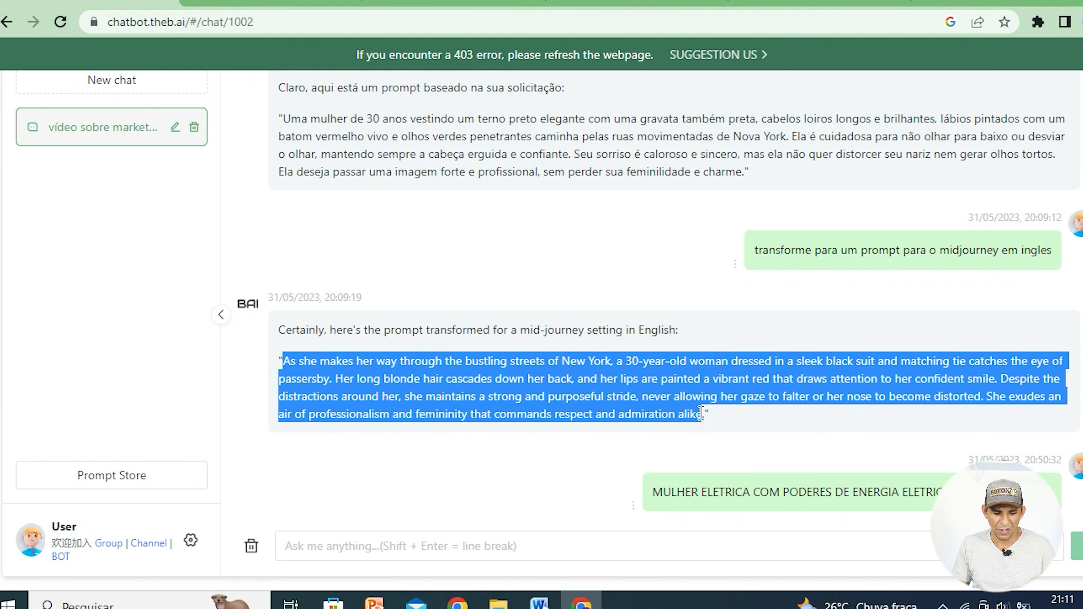
pyautogui.click(803, 9)
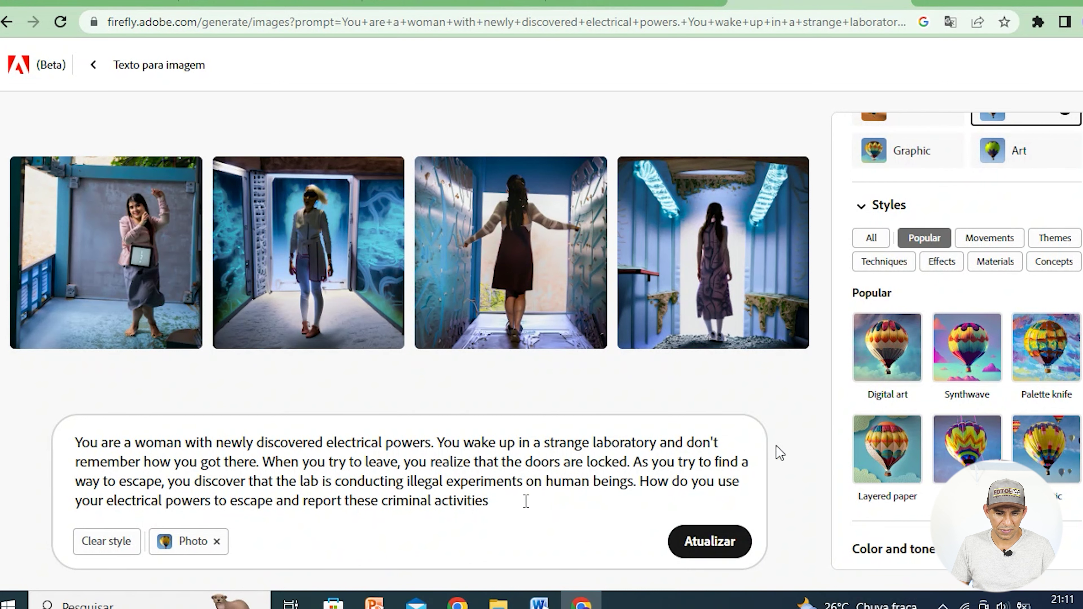
# - Remove the Photo style, replace the laboratory prompt with the New York prompt, and generate
pyautogui.click(217, 541)
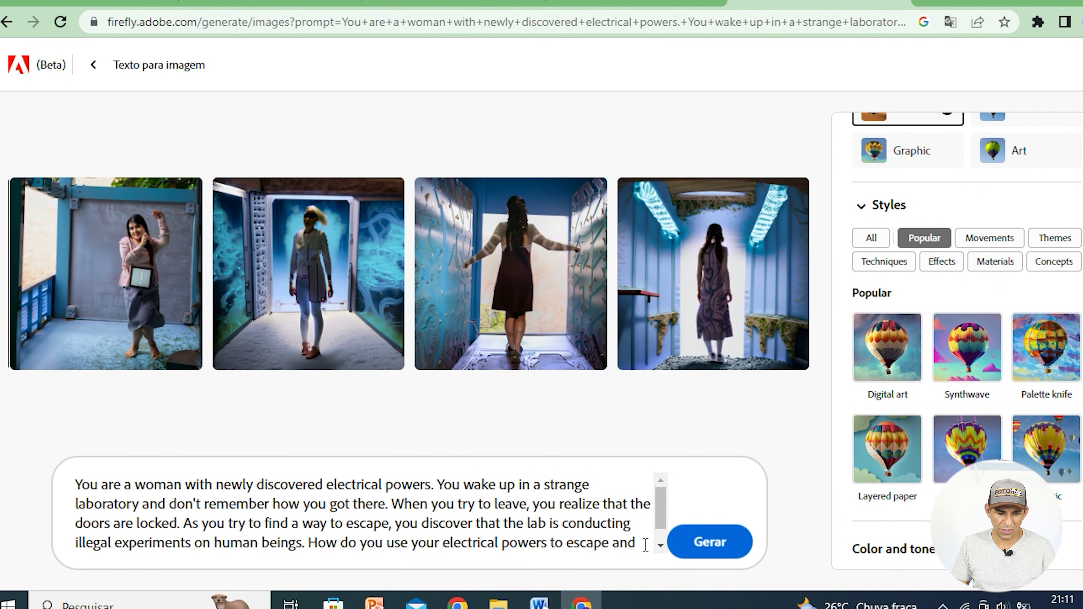
pyautogui.moveTo(640, 550); pyautogui.dragTo(19, 486)
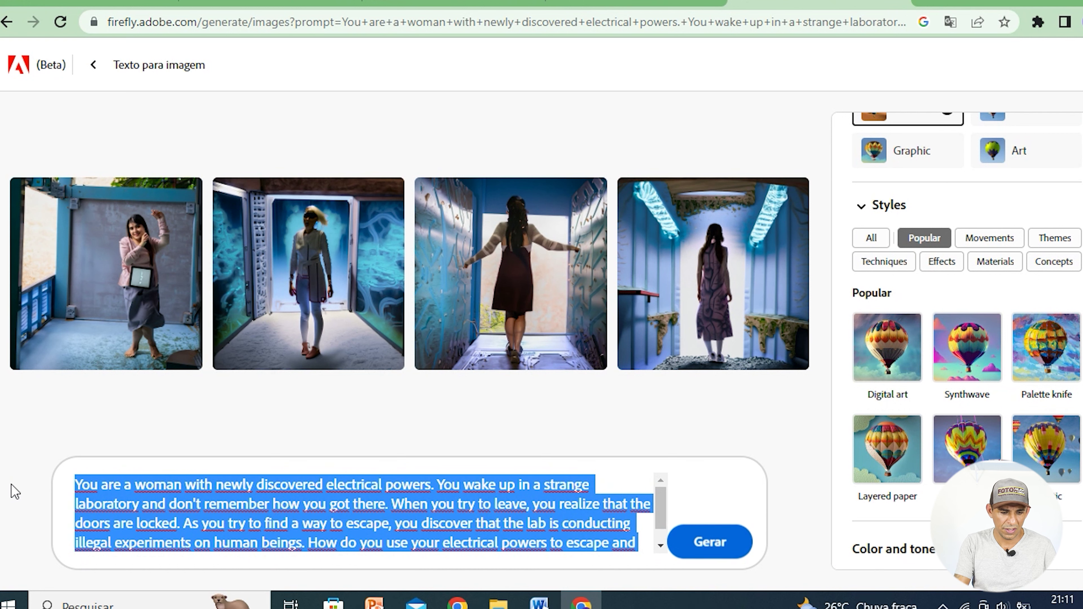
pyautogui.press('Delete')
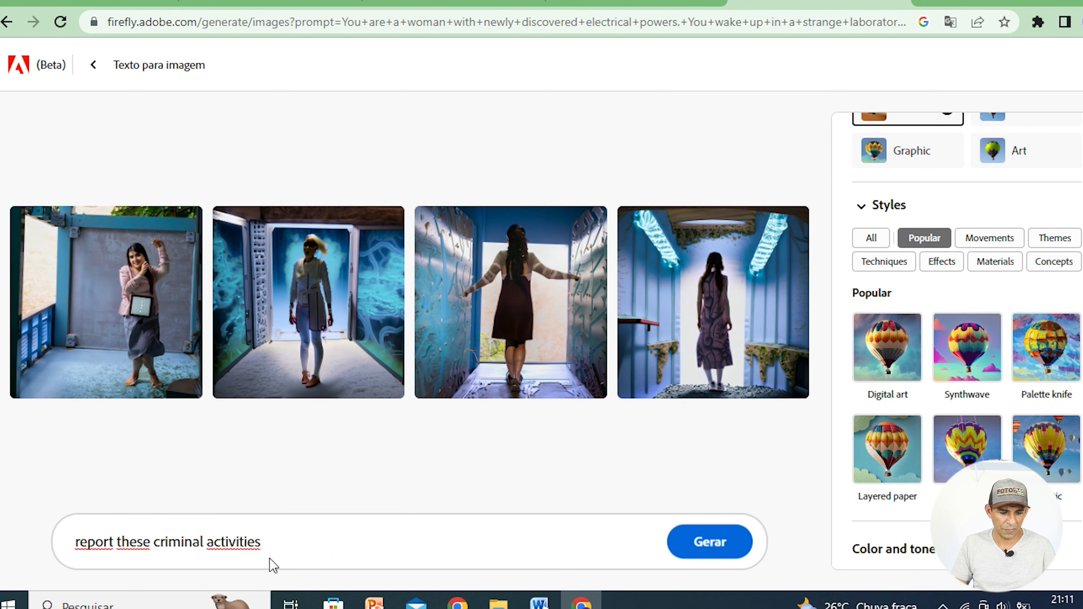
pyautogui.moveTo(271, 541); pyautogui.dragTo(29, 518)
pyautogui.press('Delete')
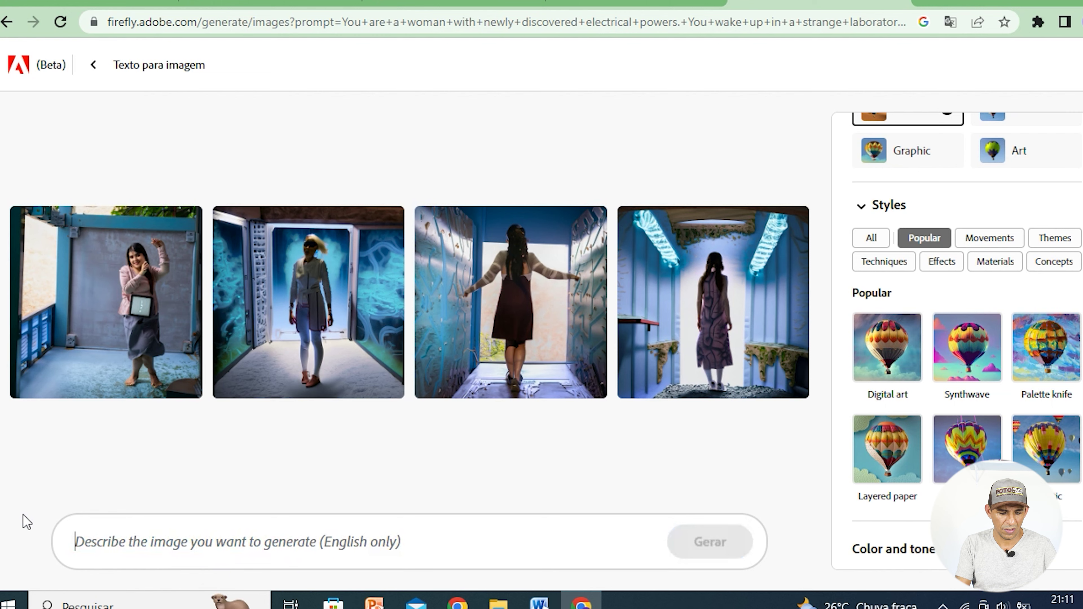
pyautogui.write('As she makes her way through the bustling streets of New York, a 30-year-old woman dressed in a sleek black suit and matching tie catches the eye of passersby. Her long blonde hair cascades down her back, and her lips are painted a vibrant red that draws attention to her confident smile. Despite the distractions around her, she maintains a strong and purposeful stride, never allowing her gaze to falter or her nose to become distorted. She exudes an air of professionalism and femininity that commands respect and admiration alike')
pyautogui.click(709, 542)
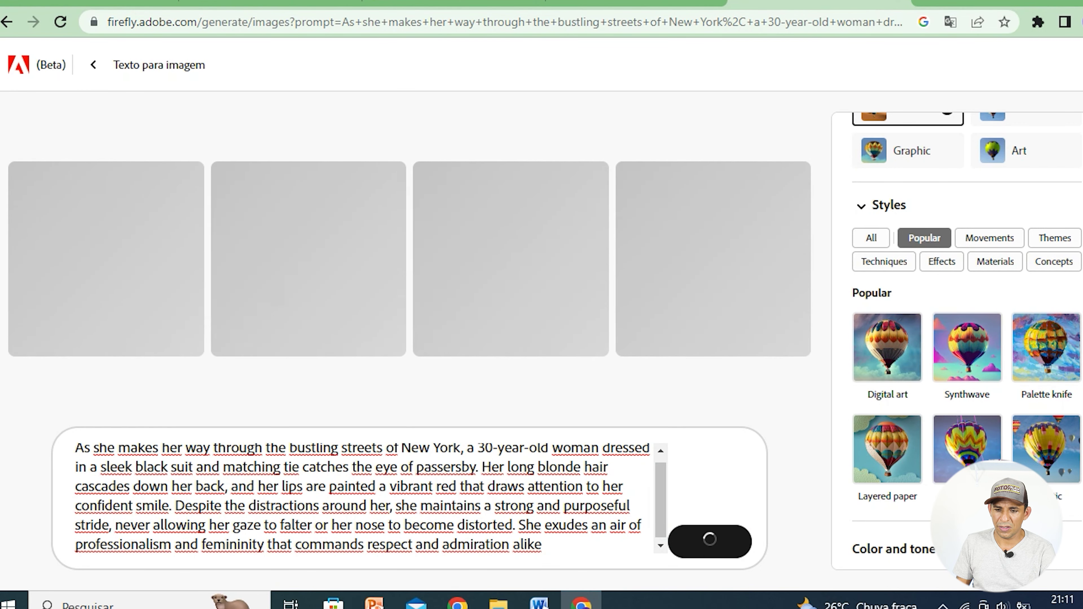
pyautogui.scroll(5, 958, 341)
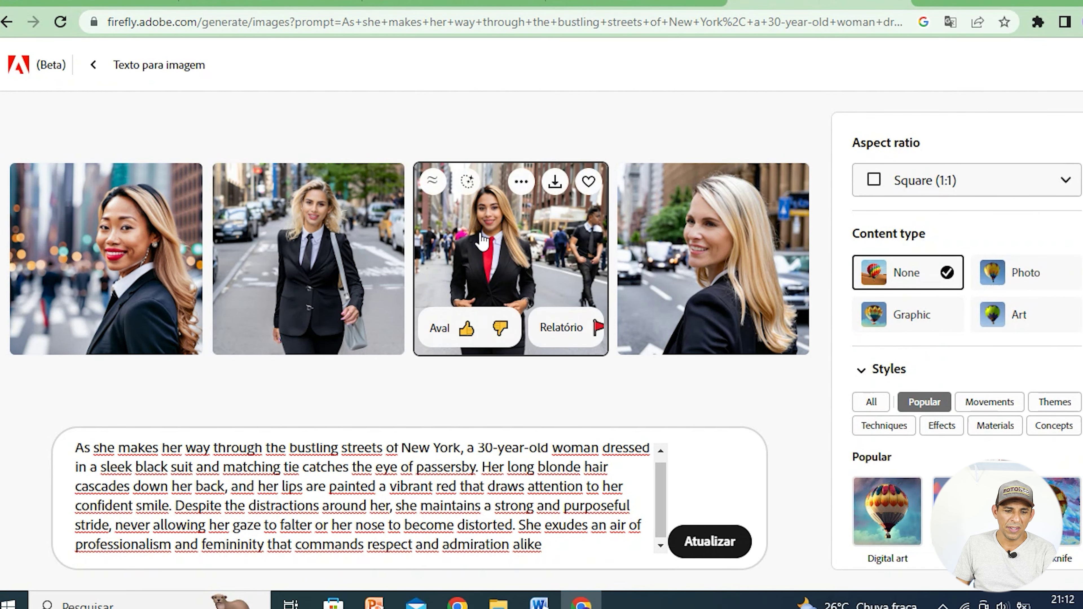
pyautogui.moveTo(106, 258)
pyautogui.click(145, 242)
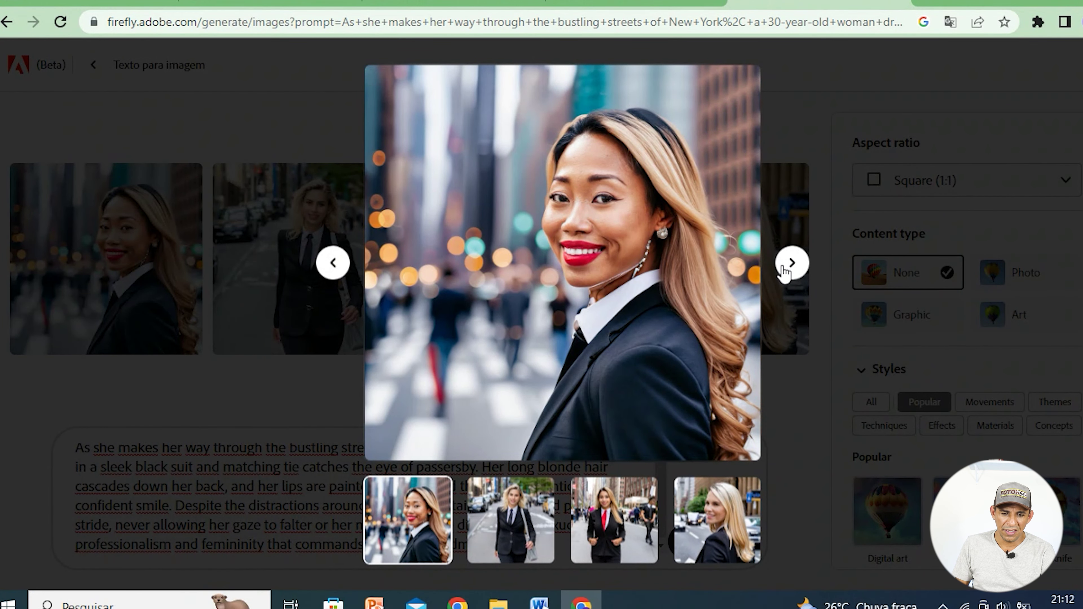
pyautogui.click(792, 264)
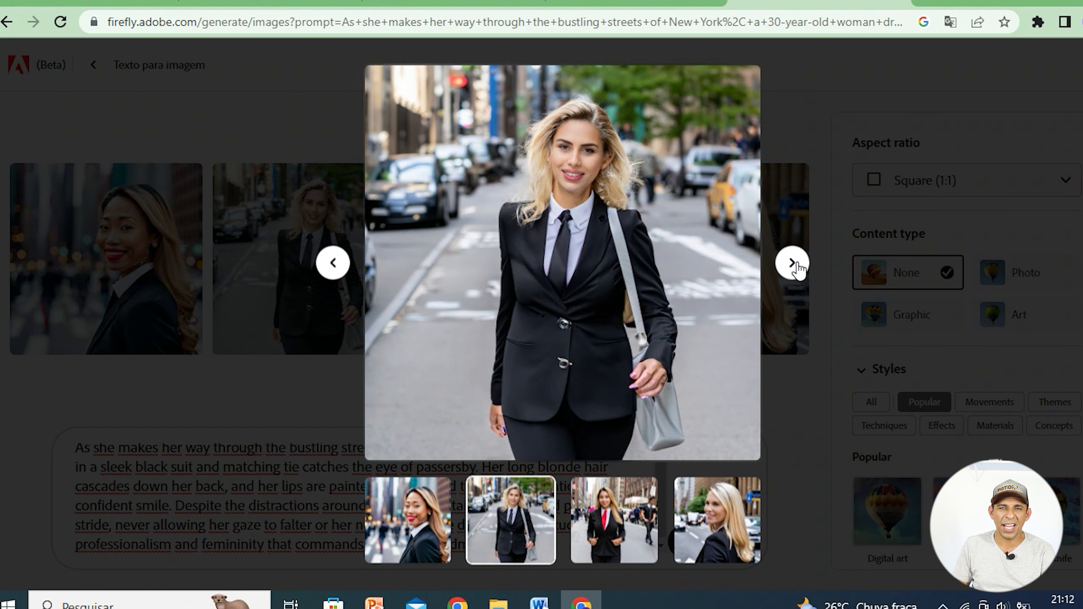
pyautogui.click(793, 263)
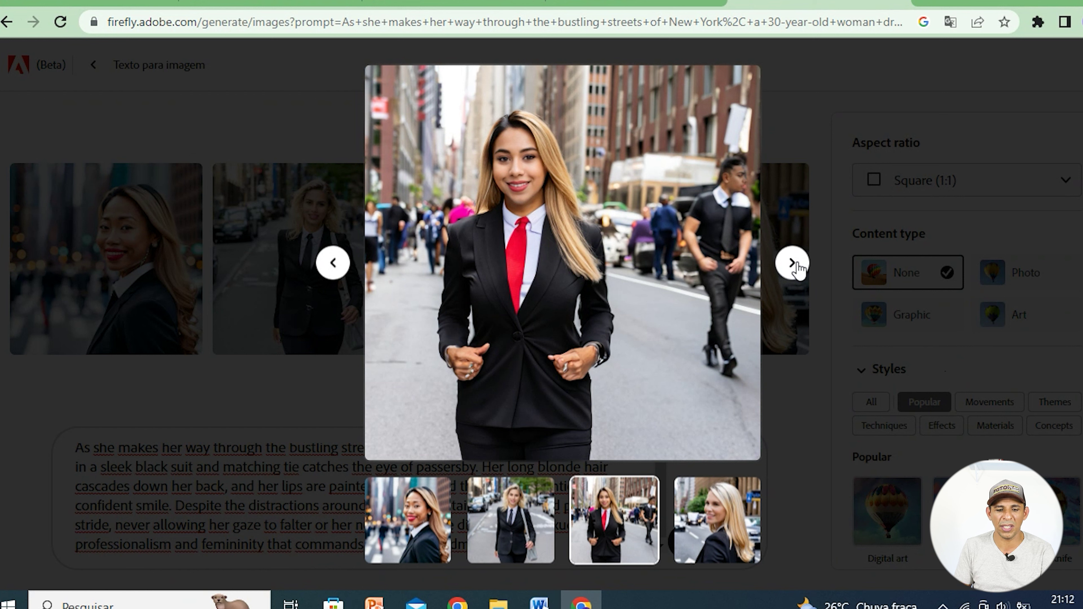
pyautogui.moveTo(576, 373)
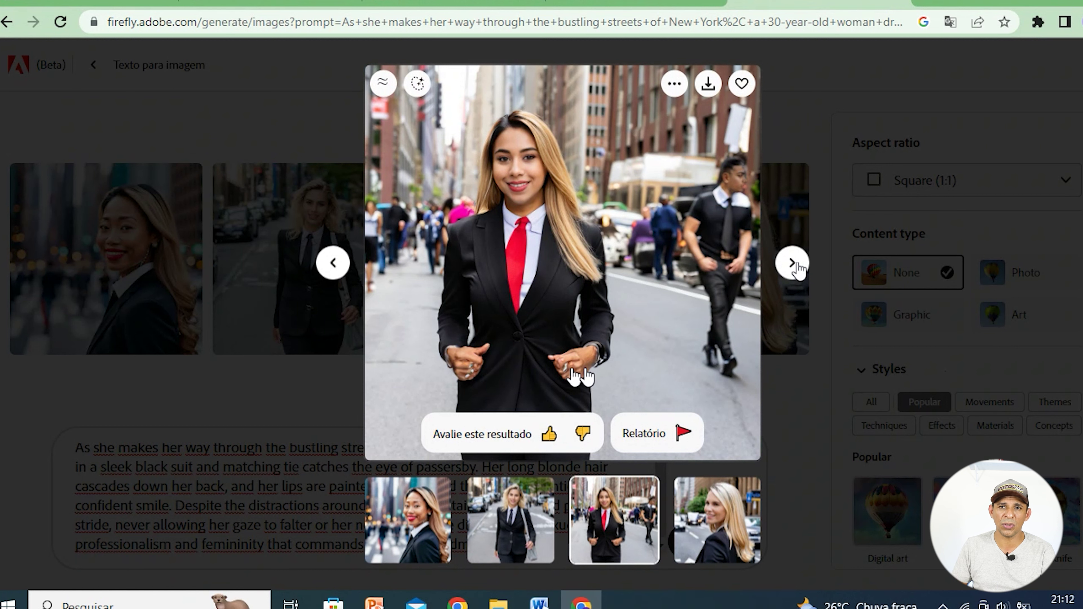
pyautogui.click(792, 264)
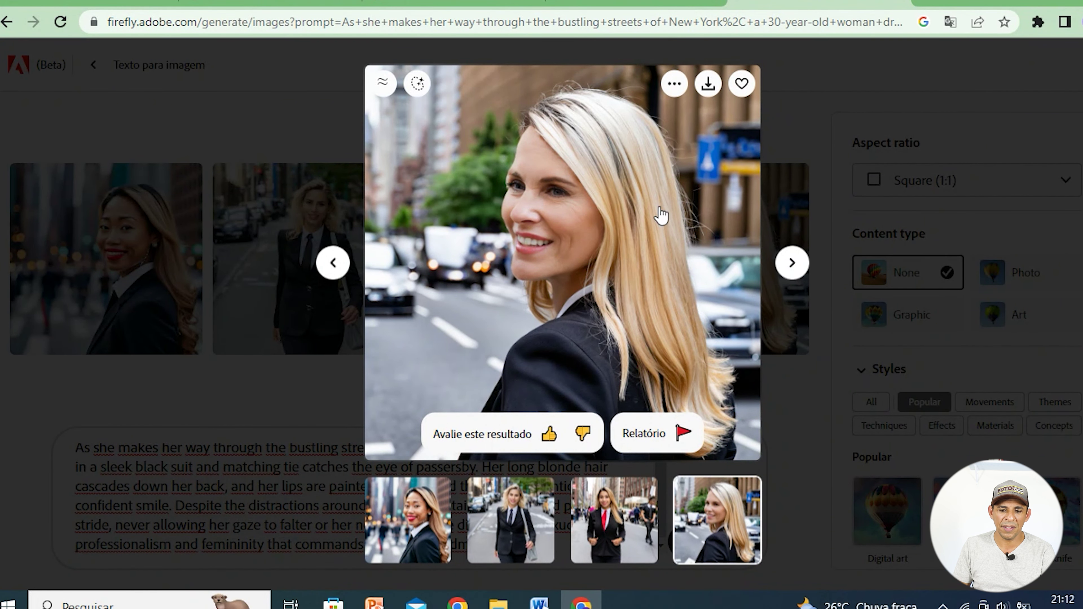
pyautogui.click(1032, 278)
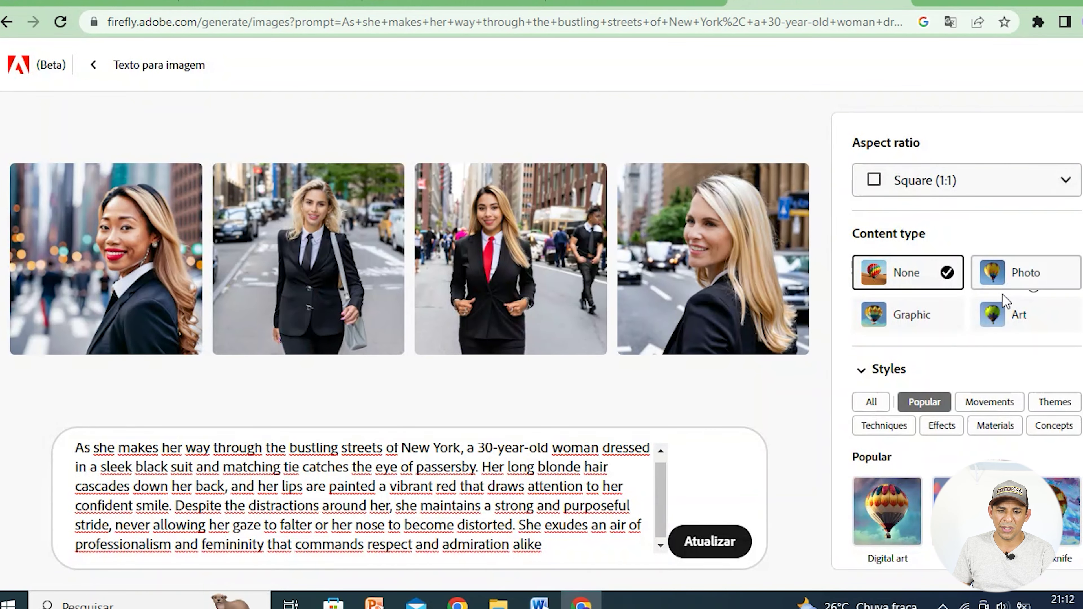
pyautogui.click(1027, 277)
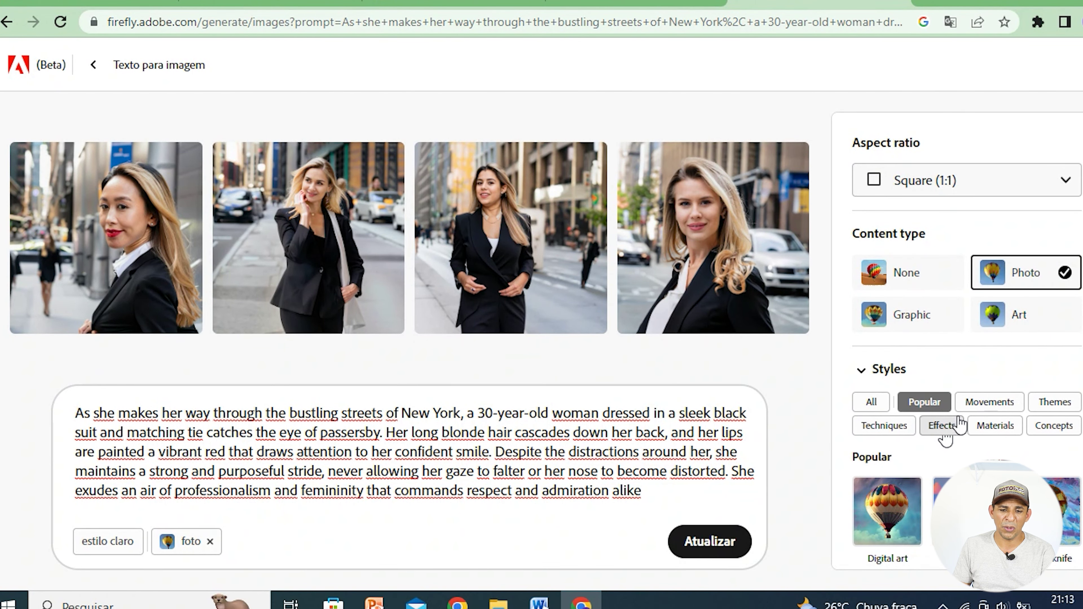
pyautogui.moveTo(510, 246)
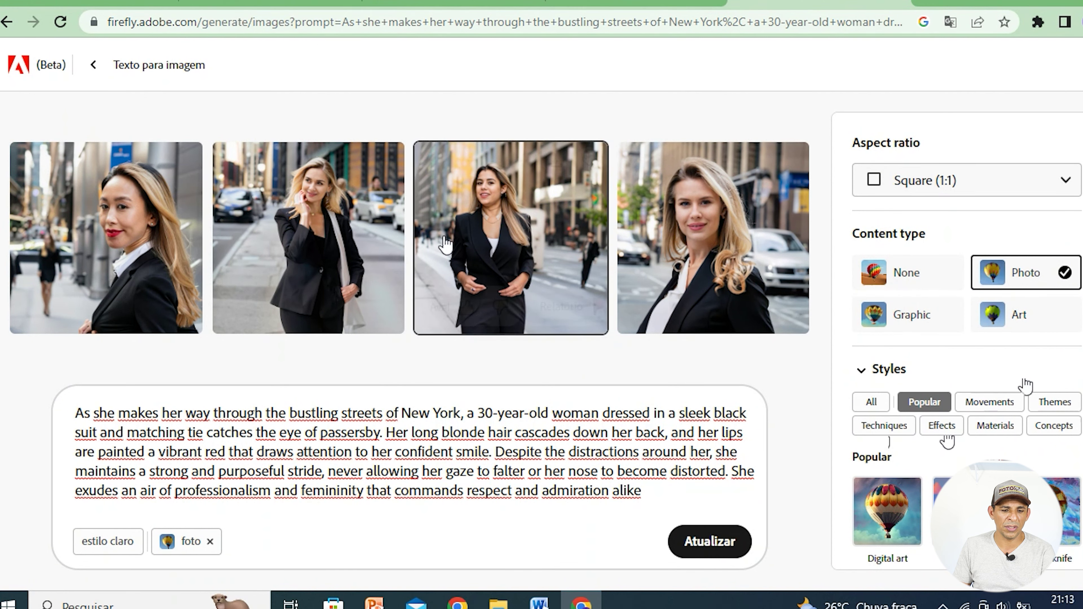
# - Enlarge the first businesswoman photo, step through all four, then close the lightbox
pyautogui.click(143, 219)
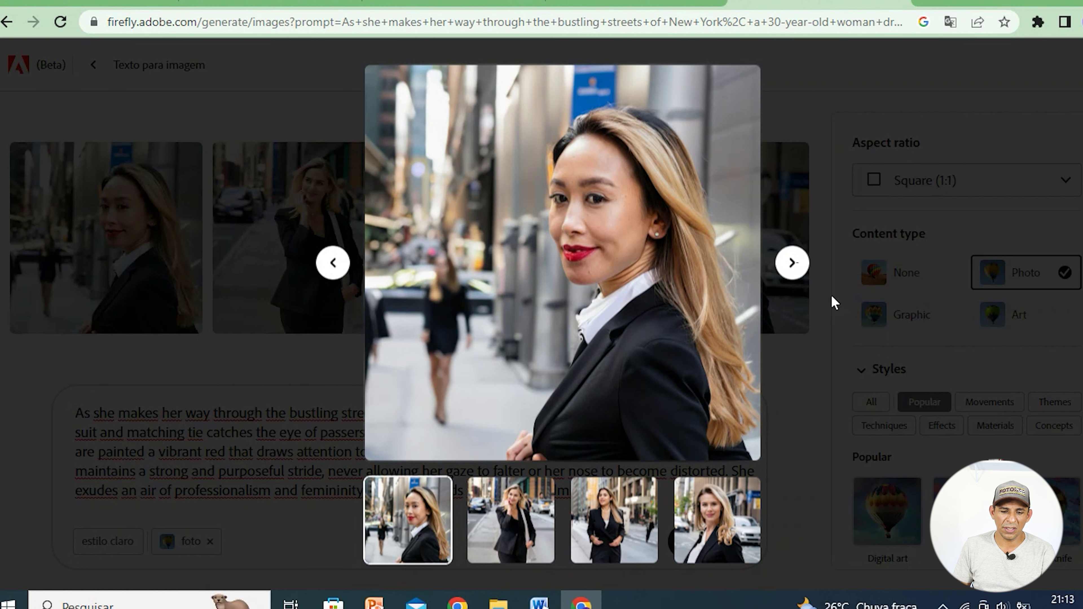
pyautogui.click(792, 263)
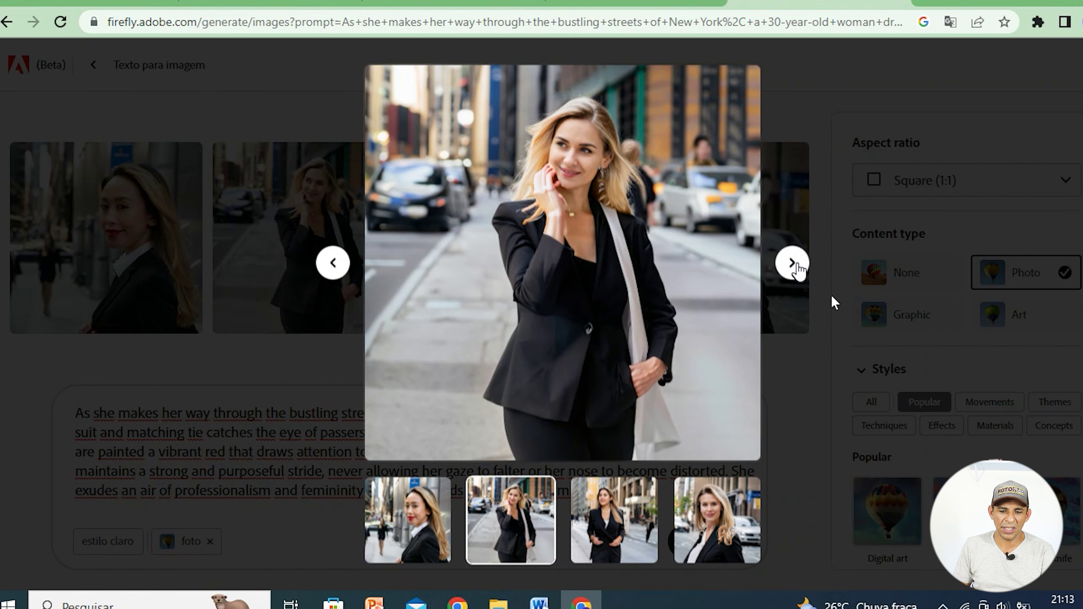
pyautogui.click(793, 263)
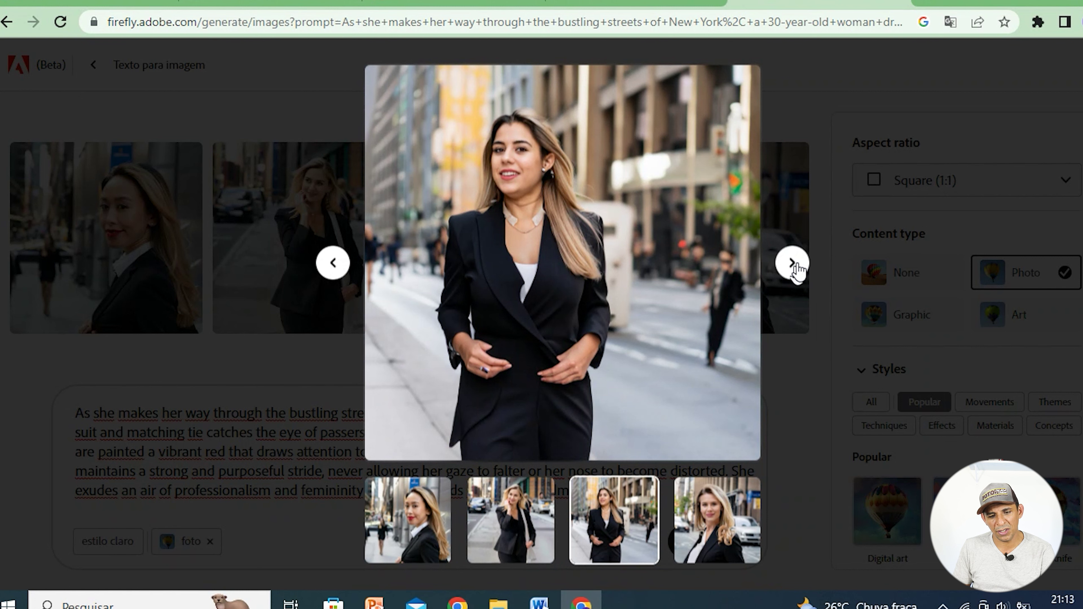
pyautogui.click(793, 263)
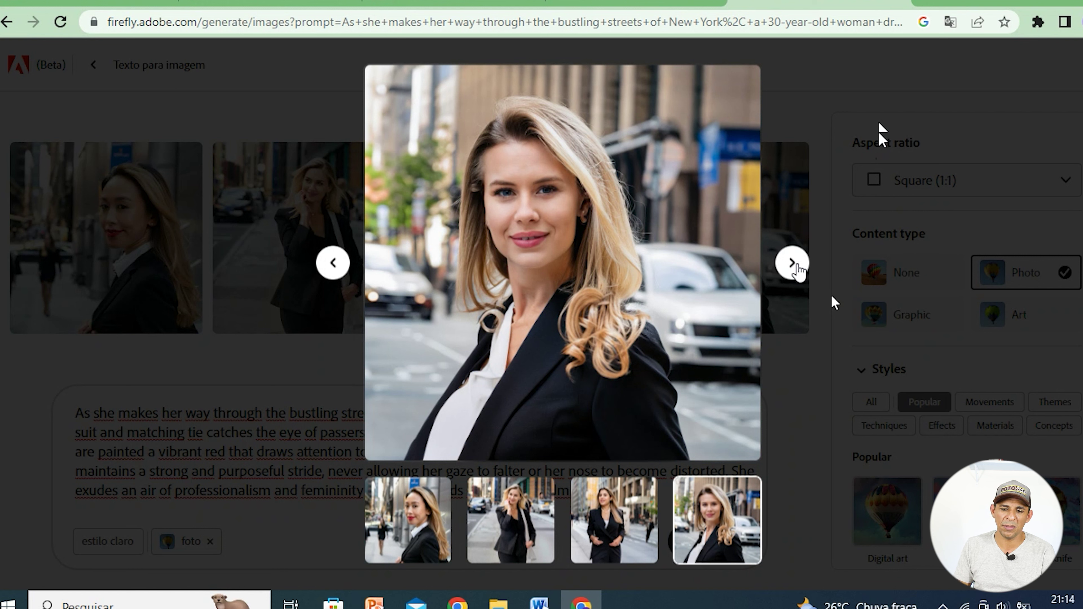
pyautogui.click(868, 106)
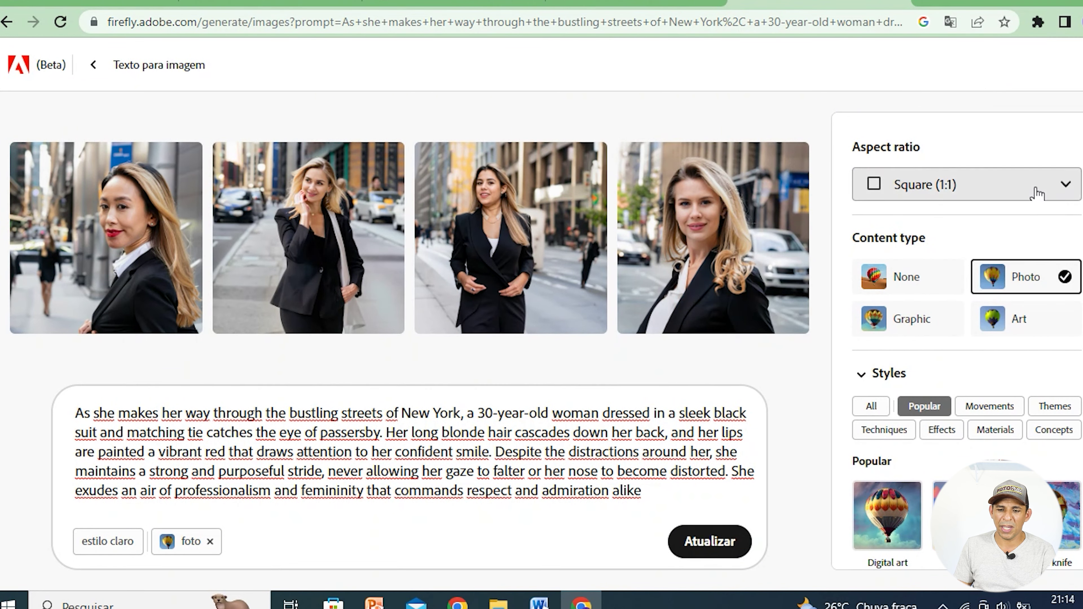
# - Regenerate the images at Vertical (9:16) aspect ratio and preview the fourth result enlarged
pyautogui.click(1065, 187)
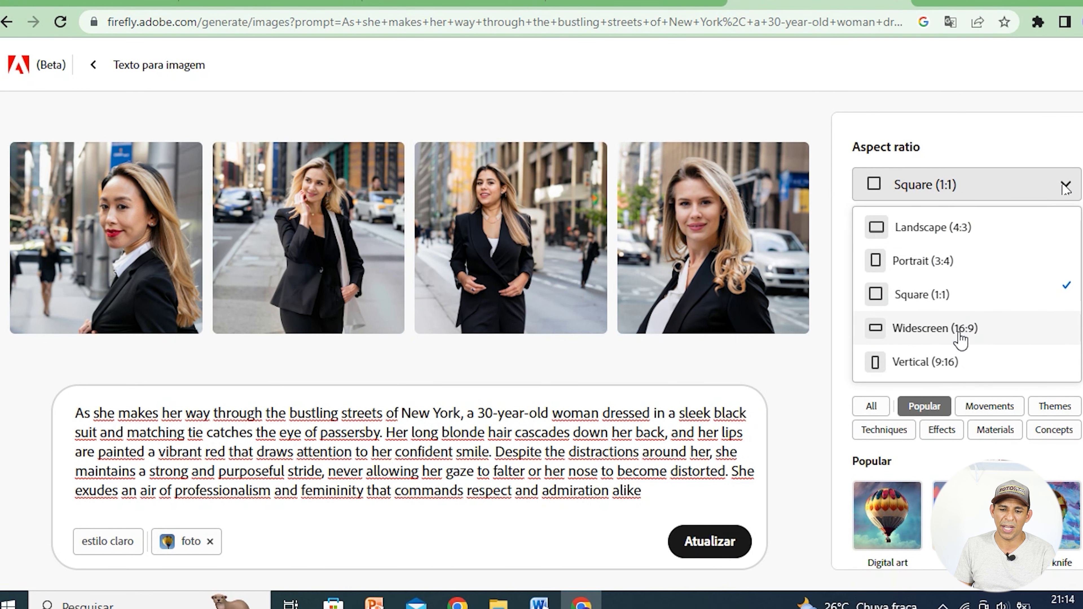
pyautogui.click(918, 362)
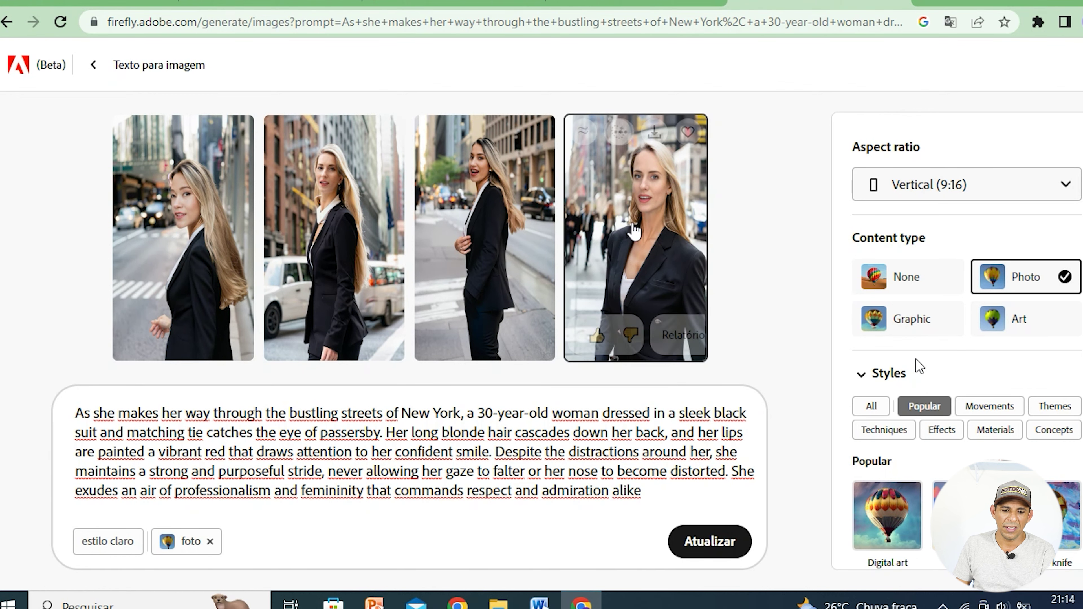
pyautogui.click(633, 229)
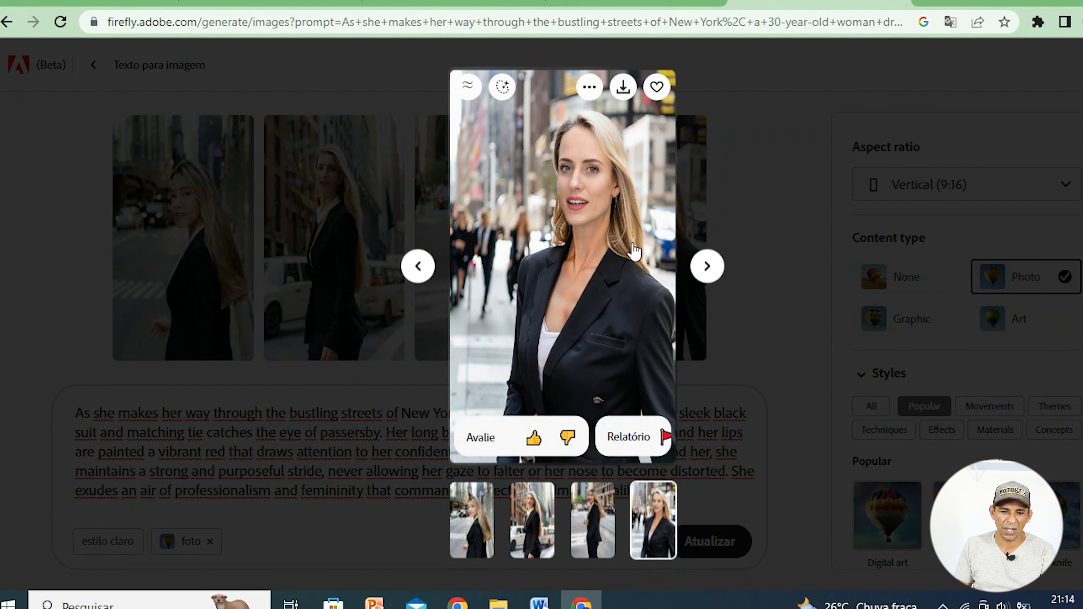
pyautogui.click(799, 159)
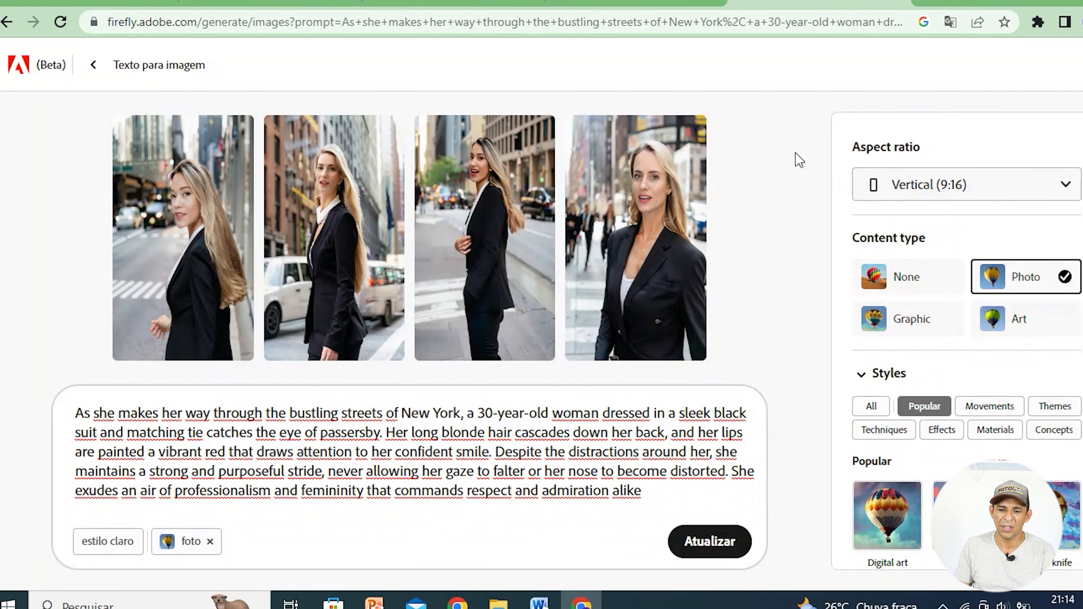
pyautogui.click(1061, 186)
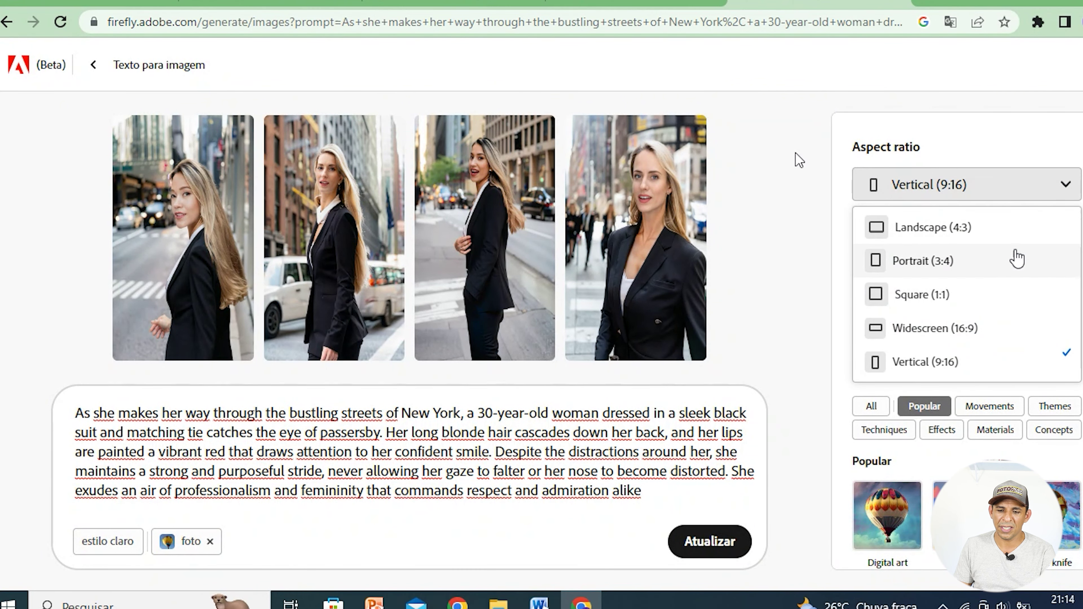
# - Regenerate the businesswoman images in Portrait (3:4) and view all four enlarged in turn
pyautogui.click(921, 263)
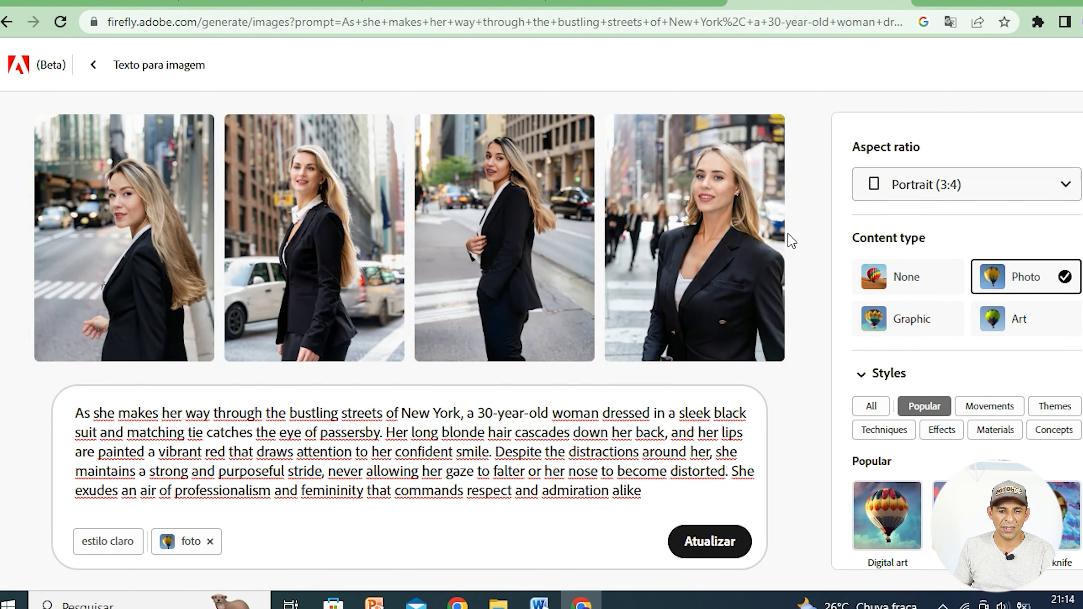
pyautogui.click(135, 178)
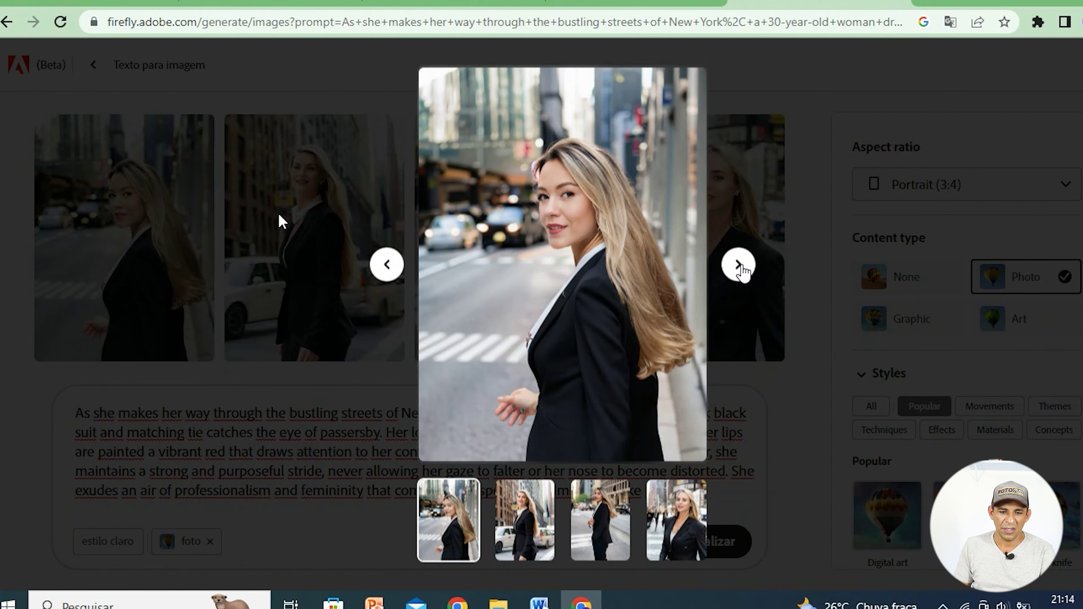
pyautogui.click(738, 264)
pyautogui.click(738, 264)
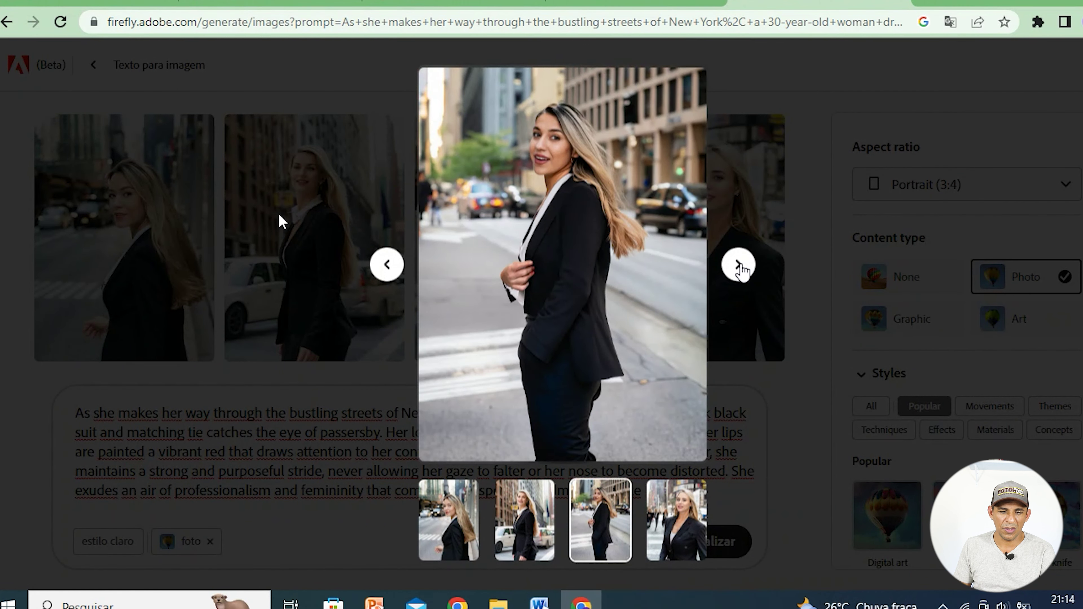
pyautogui.click(740, 266)
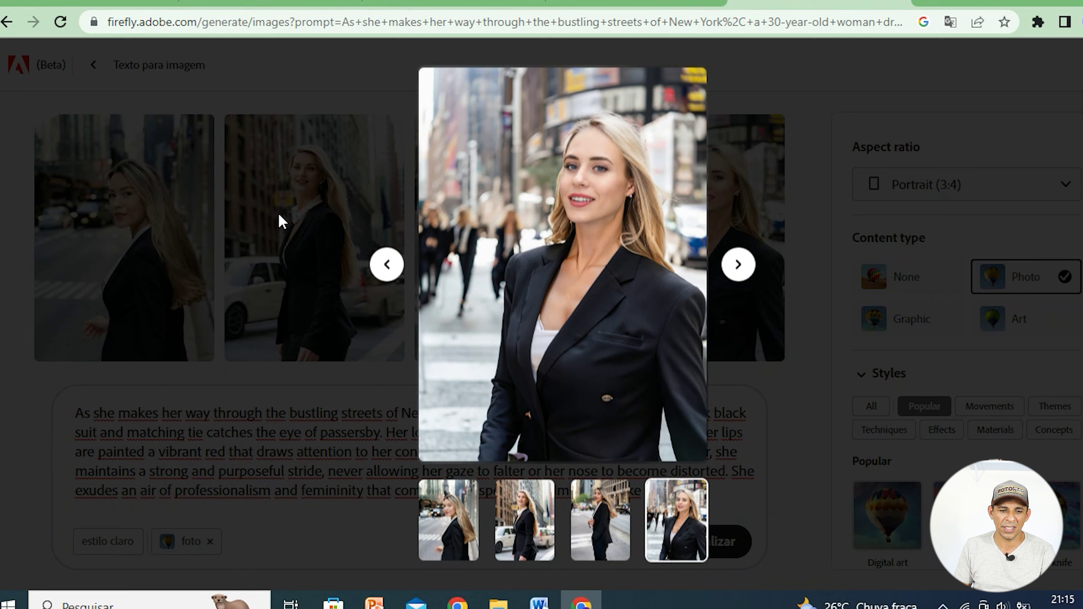
pyautogui.click(277, 212)
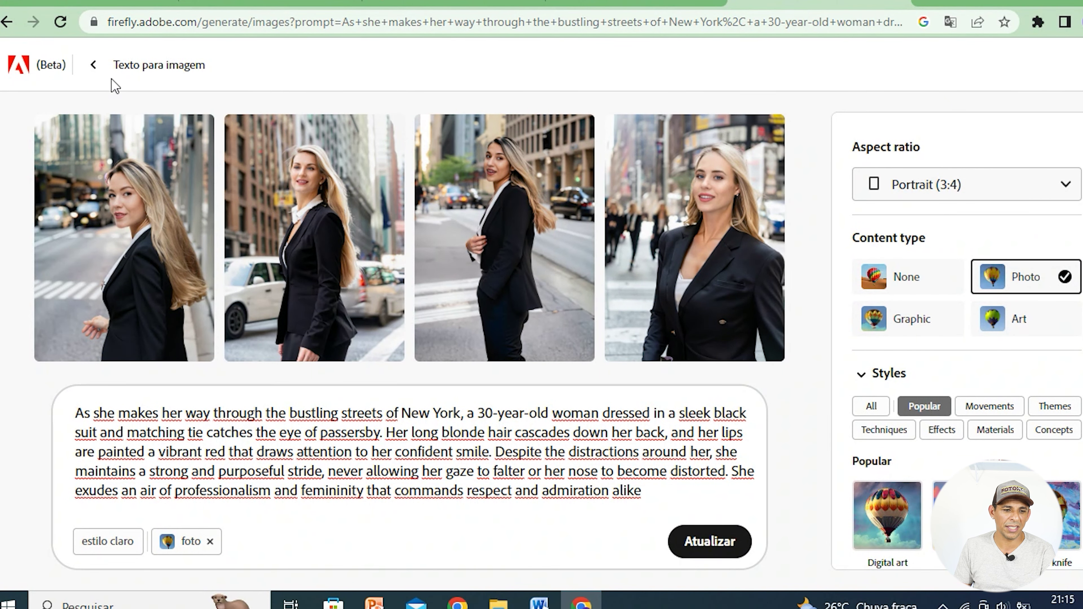
# - From the Firefly home page, start Preenchimento generativo with the sample lighthouse image
pyautogui.click(94, 65)
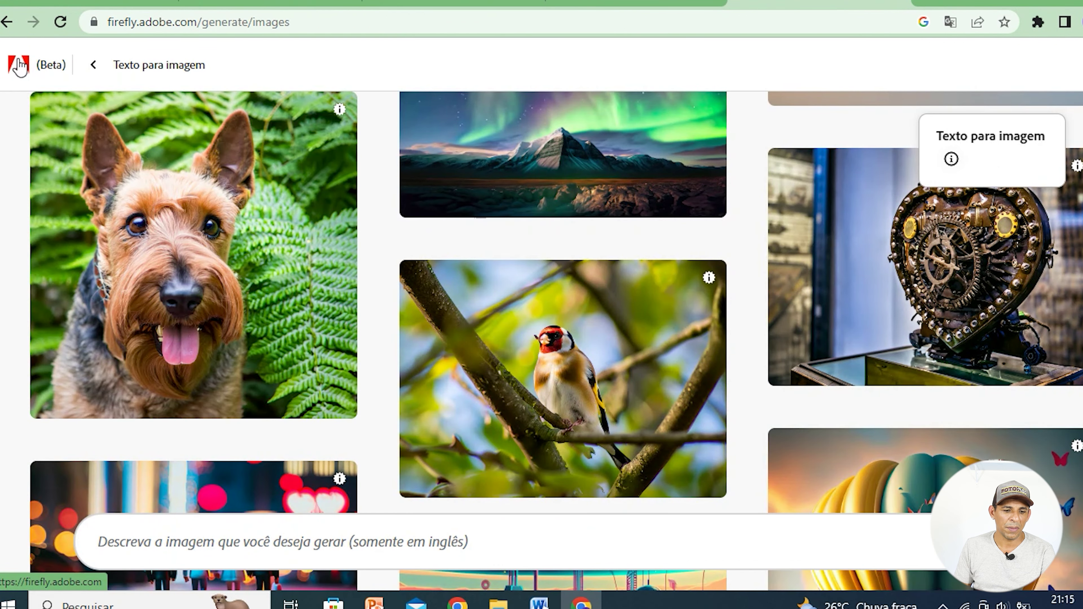
pyautogui.click(64, 68)
pyautogui.scroll(-5, 725, 326)
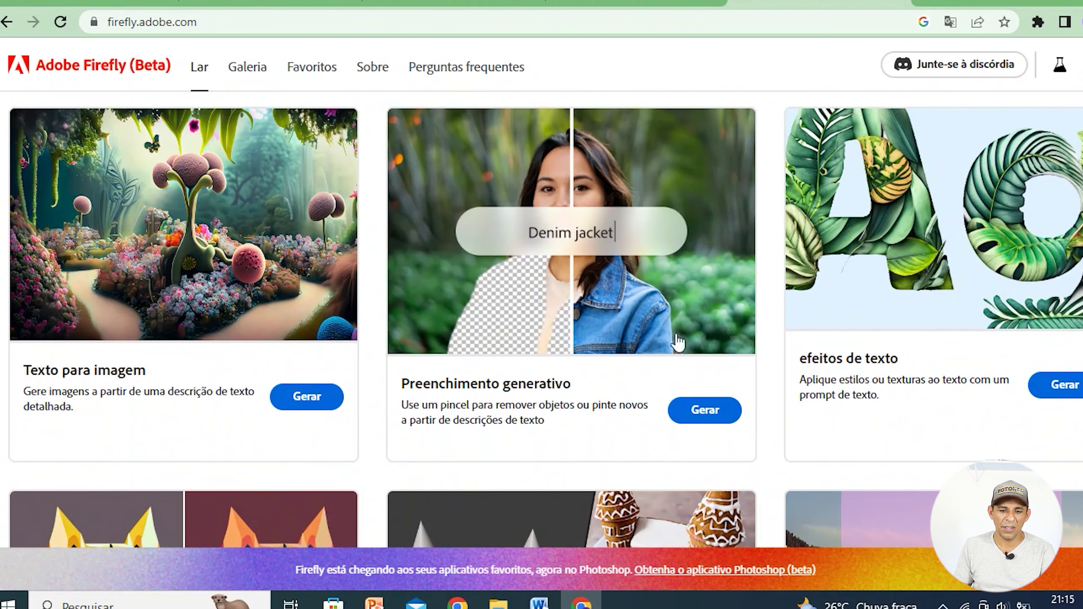
pyautogui.click(712, 410)
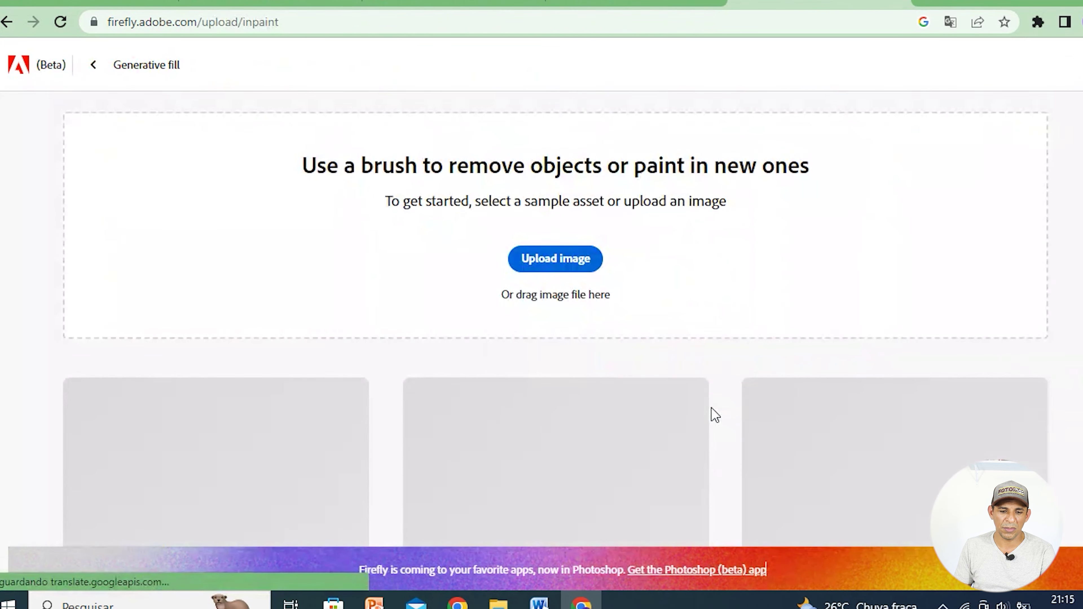
pyautogui.scroll(-4, 731, 268)
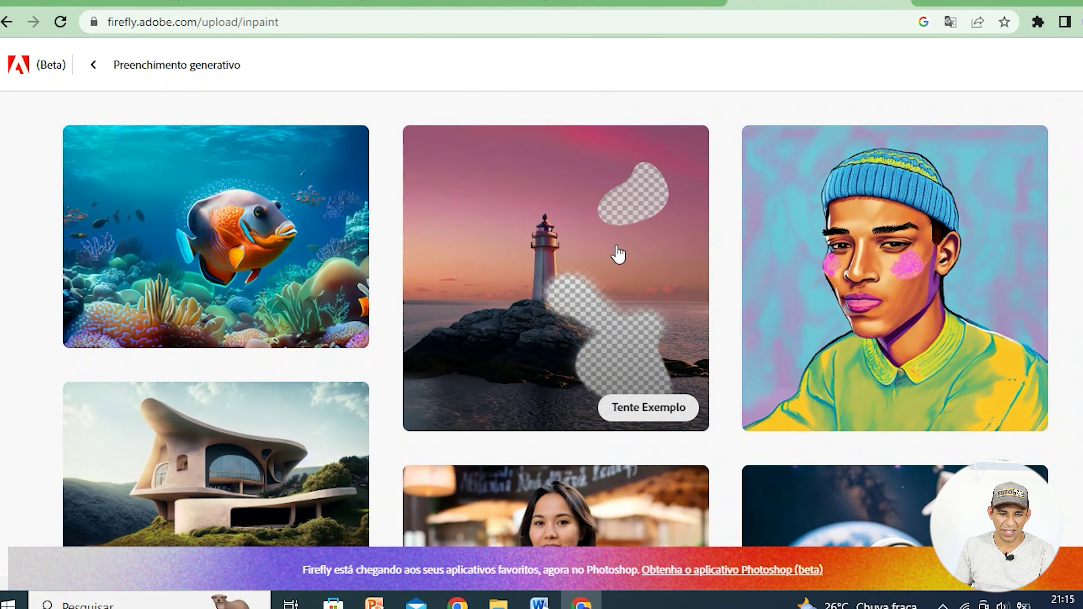
pyautogui.moveTo(555, 279)
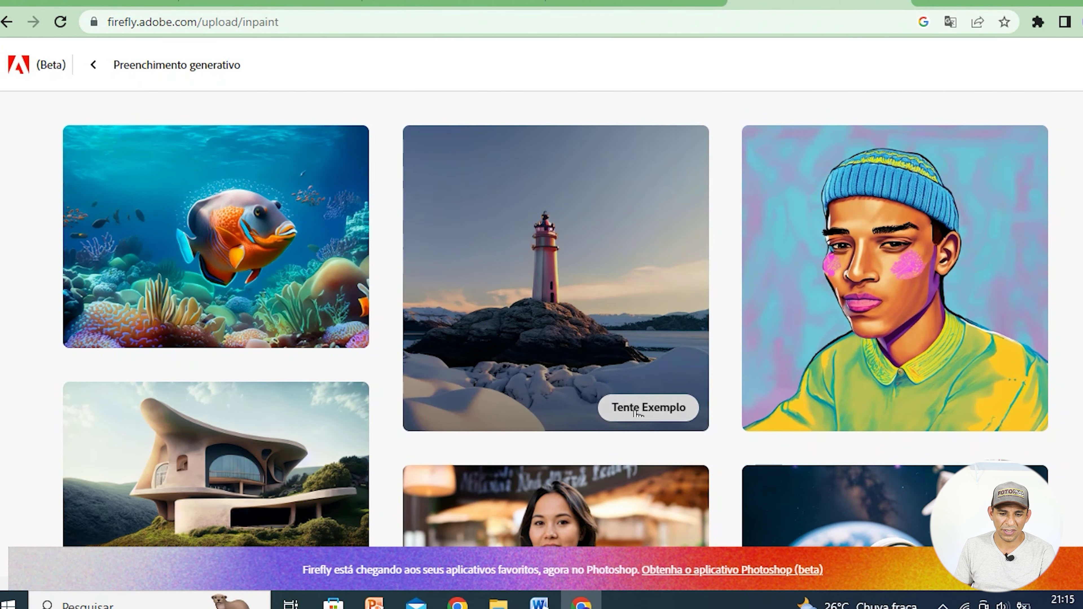
pyautogui.click(636, 408)
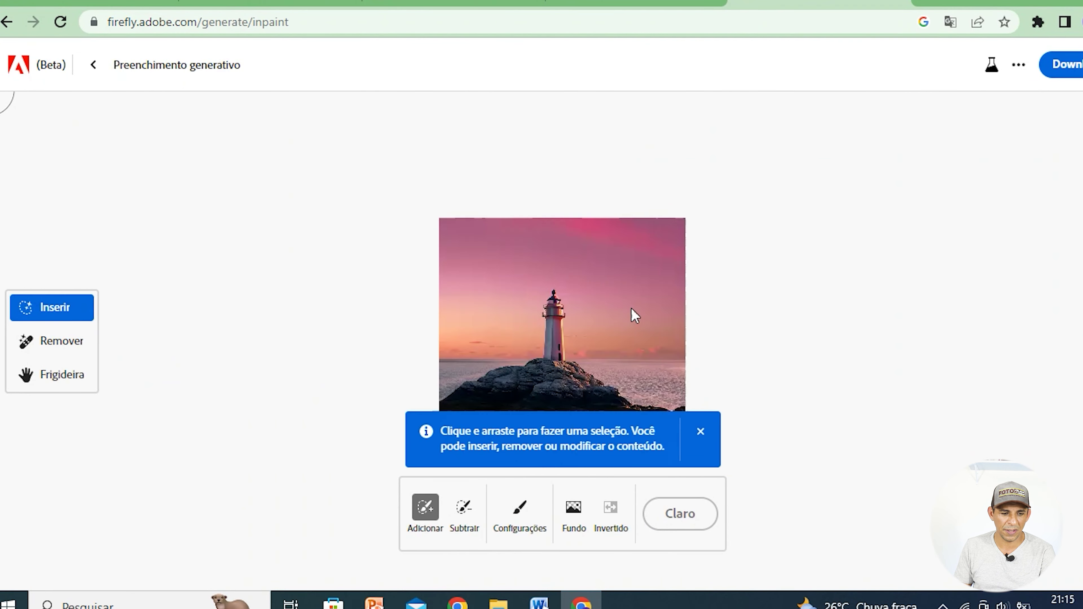
# - Remove the sky and sea background around the lighthouse with Fundo, ready for a prompt
pyautogui.click(699, 432)
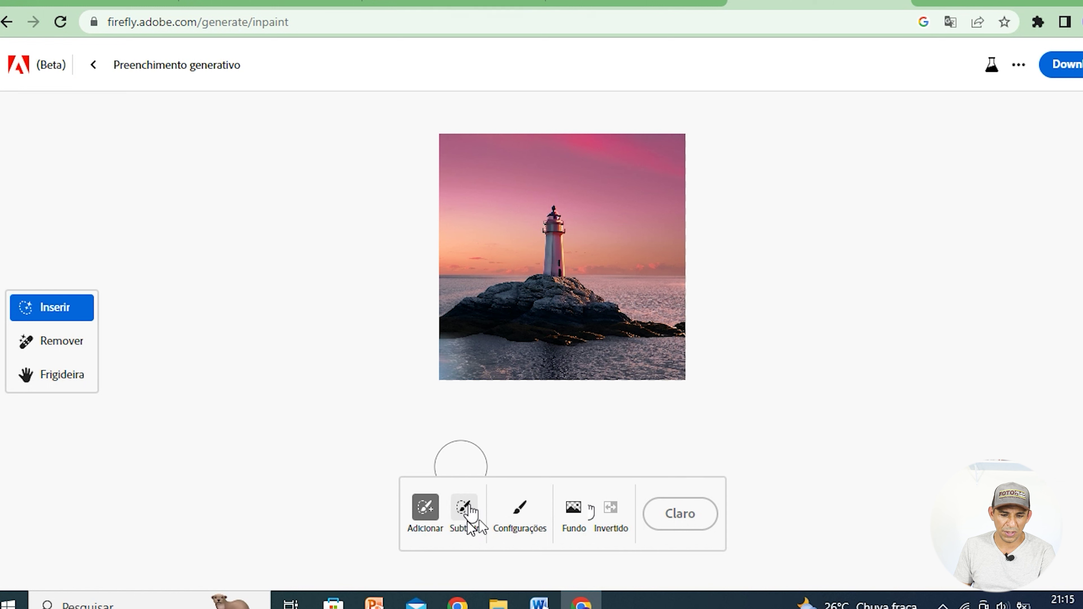
pyautogui.click(575, 508)
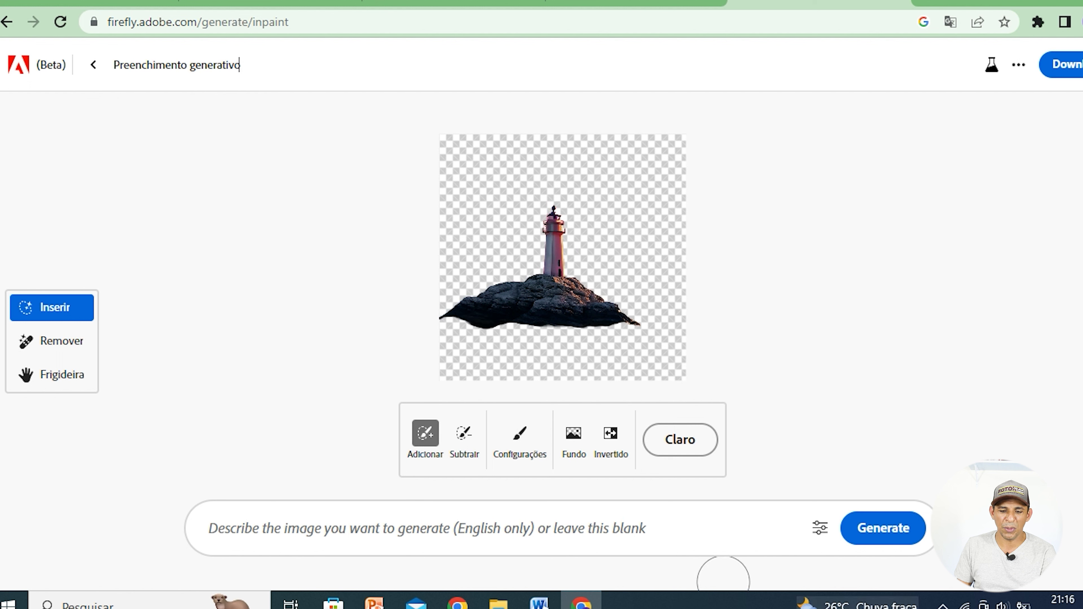
pyautogui.click(671, 533)
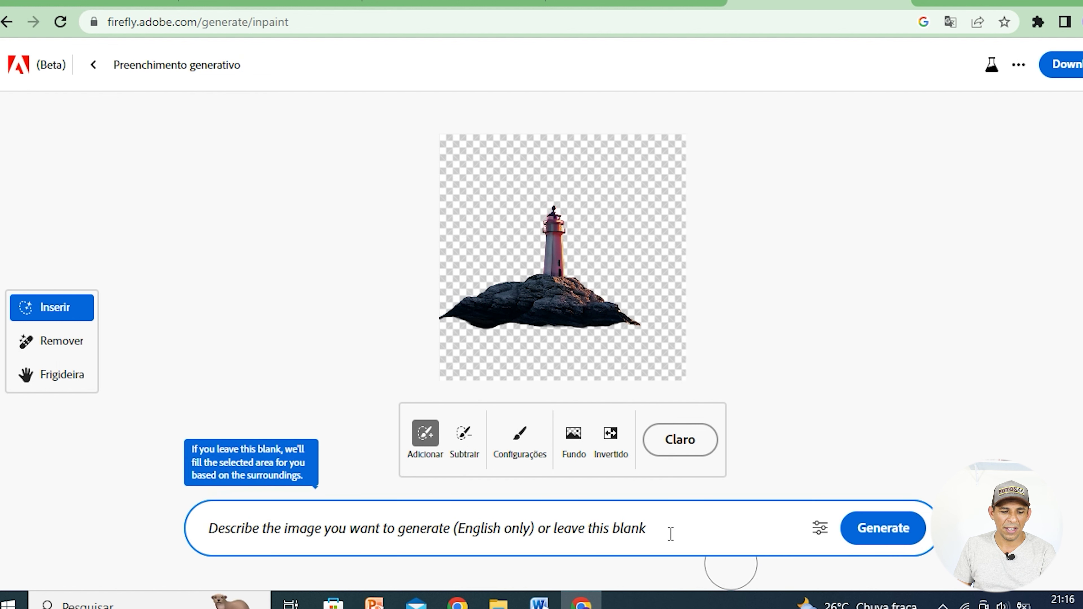
# - Ask TheB.AI to translate 'praia paradisiaca', copy 'Paradise Beach', and return to Firefly
pyautogui.hotkey('ctrl', 'Tab')
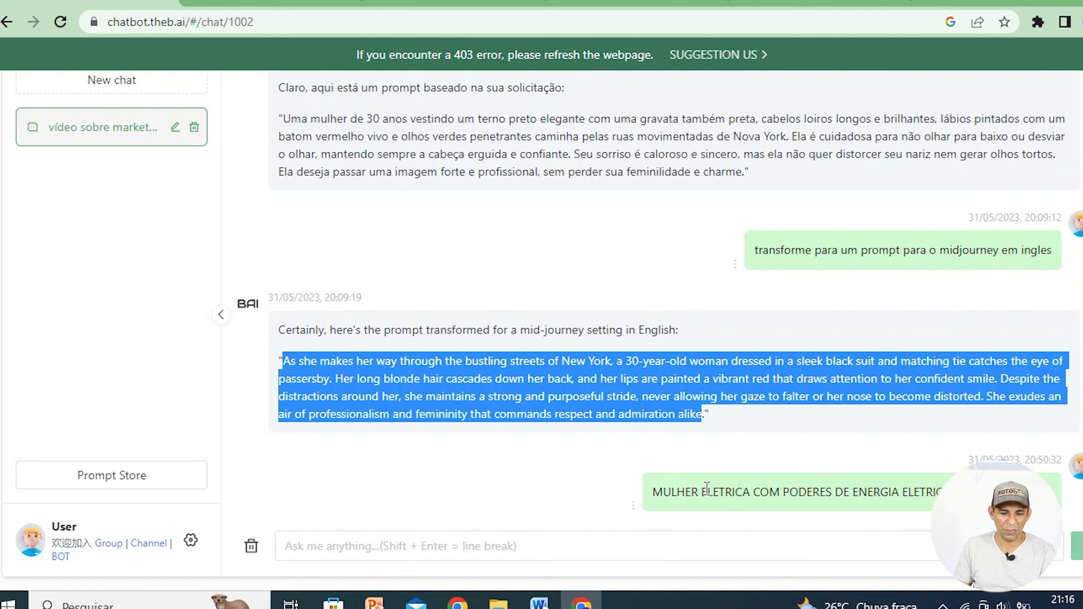
pyautogui.click(534, 548)
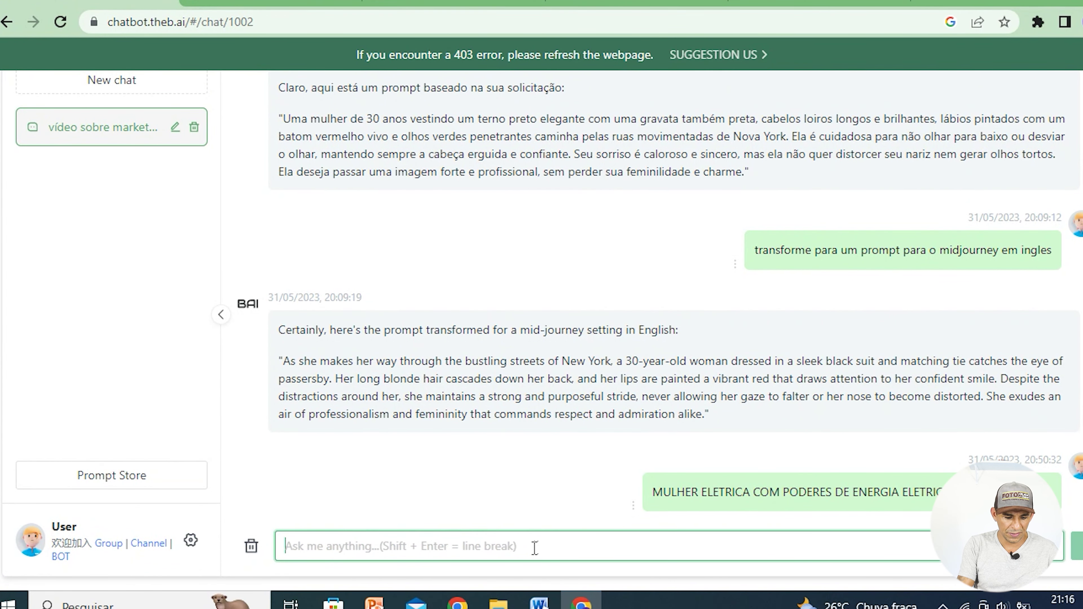
pyautogui.write('PRAIA PARADISIACA,')
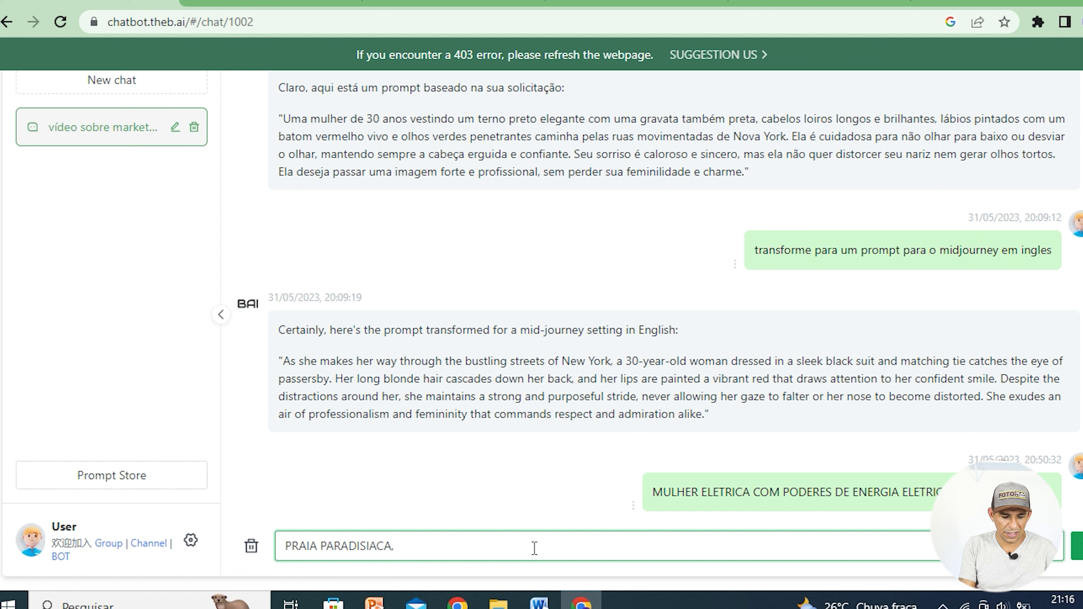
pyautogui.write(' TRADUZA PARA')
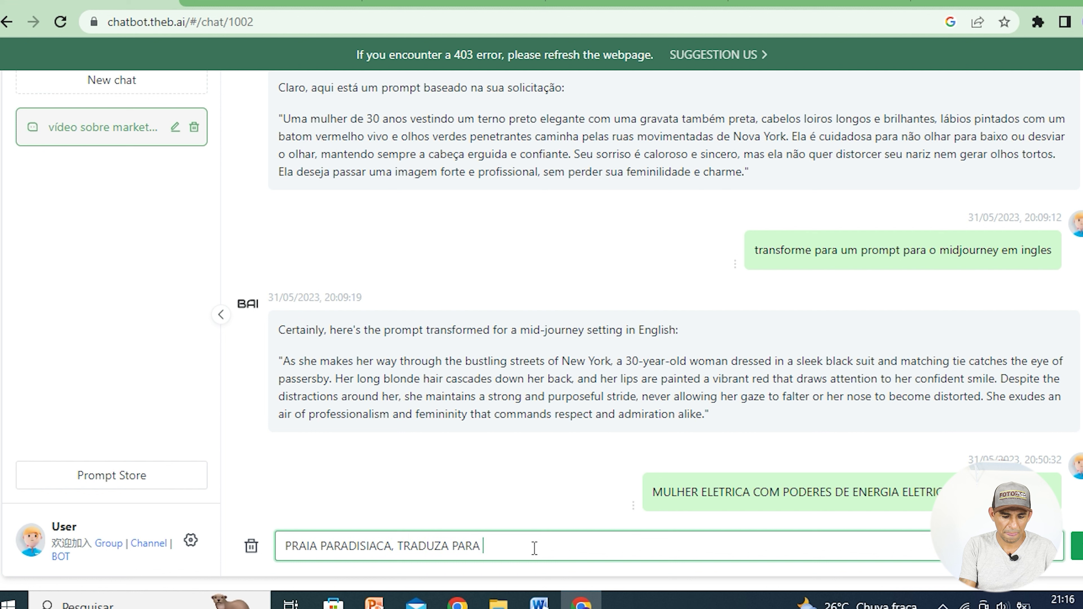
pyautogui.write('LES')
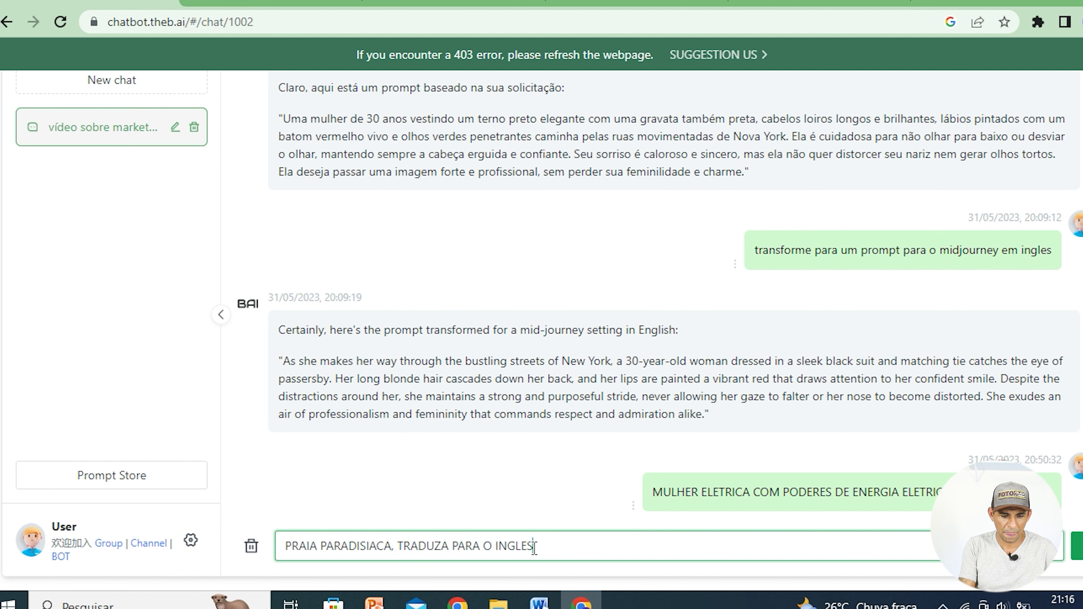
pyautogui.press('Return')
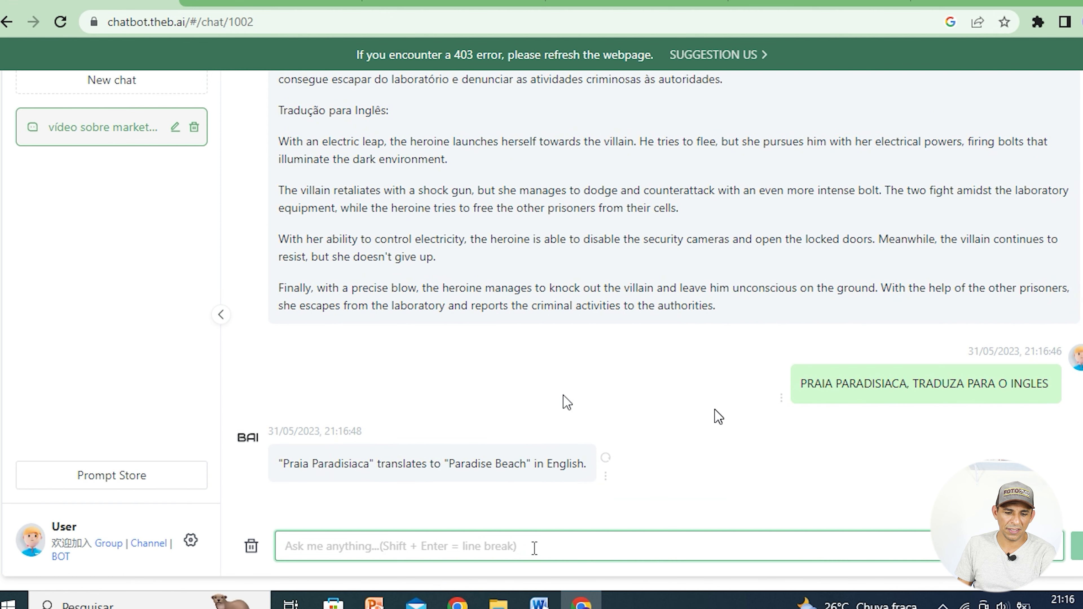
pyautogui.moveTo(449, 464)
pyautogui.mouseDown()
pyautogui.moveTo(563, 463)
pyautogui.moveTo(533, 473)
pyautogui.mouseUp()
pyautogui.hotkey('ctrl', 'c')
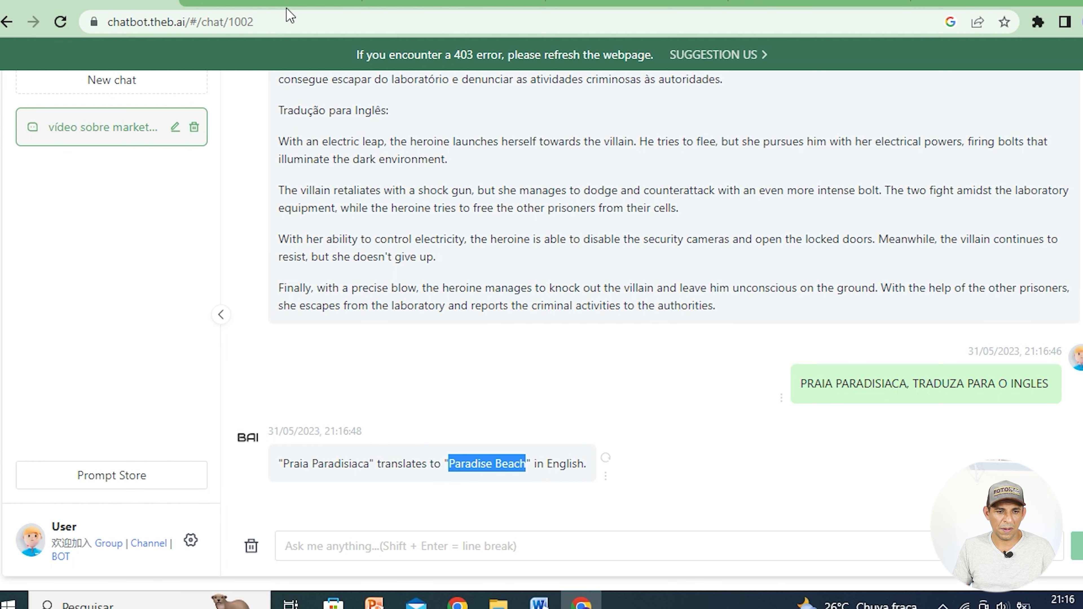
pyautogui.click(819, 3)
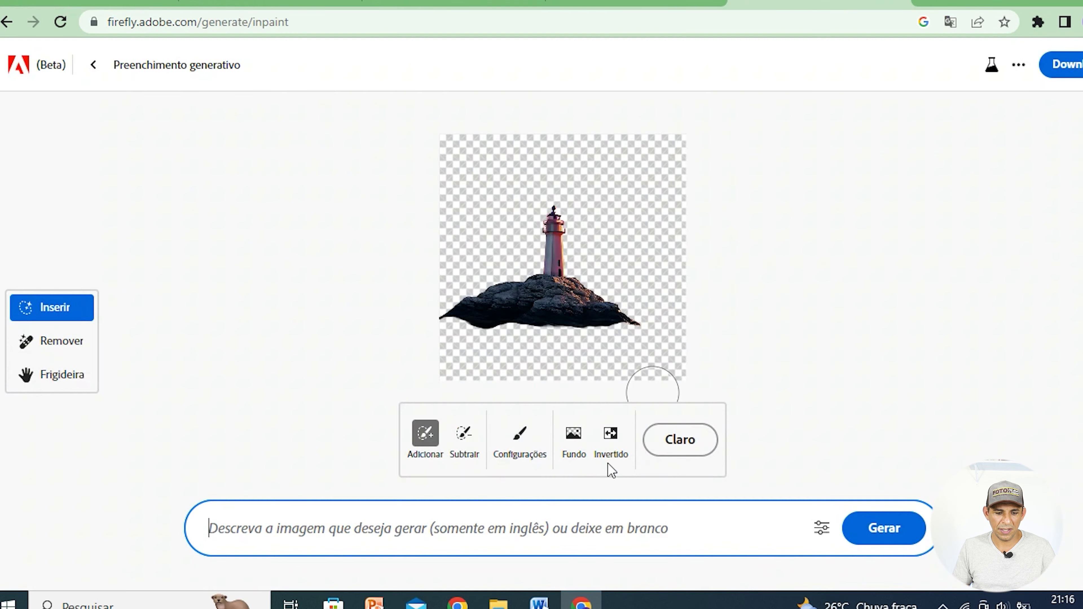
# - Generate a 'Paradise Beach' fill behind the cut-out lighthouse
pyautogui.hotkey('ctrl', 'v')
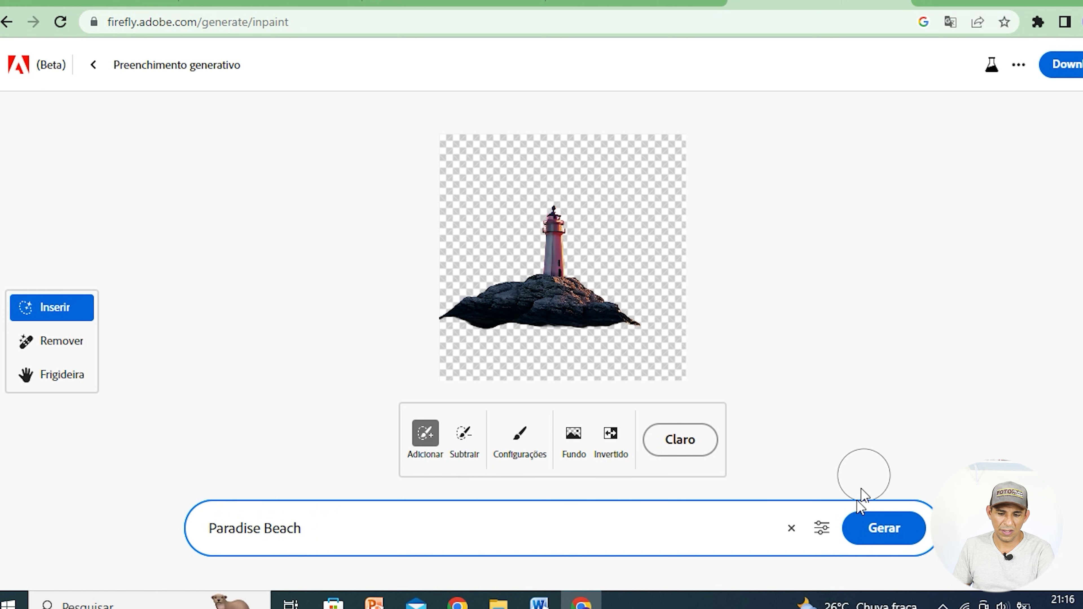
pyautogui.click(889, 535)
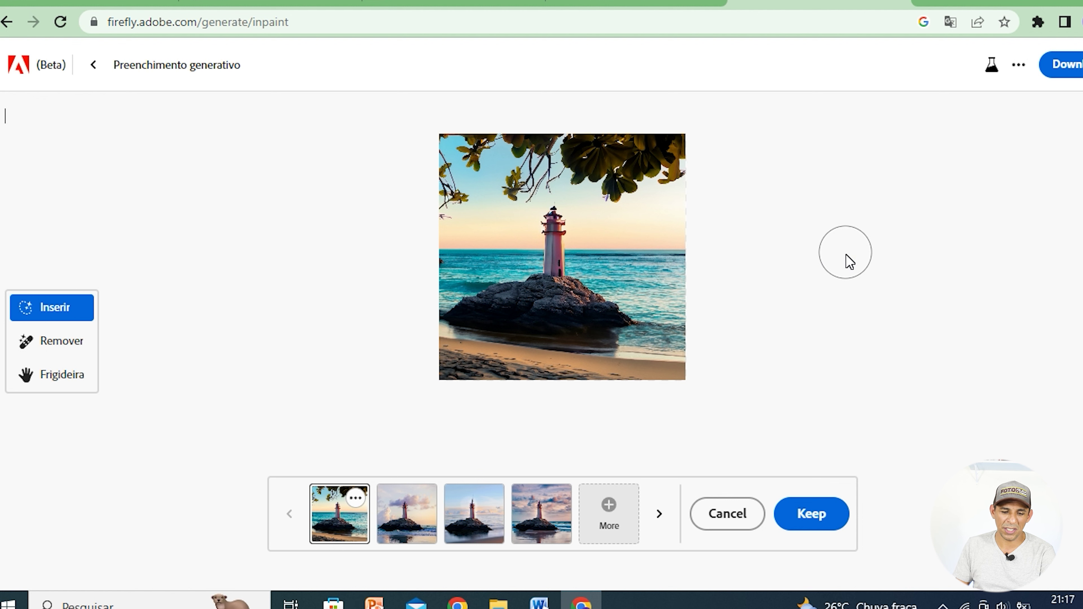
# - Compare the lighthouse beach variants, keep the calm-sea one, and return to the home page
pyautogui.click(416, 532)
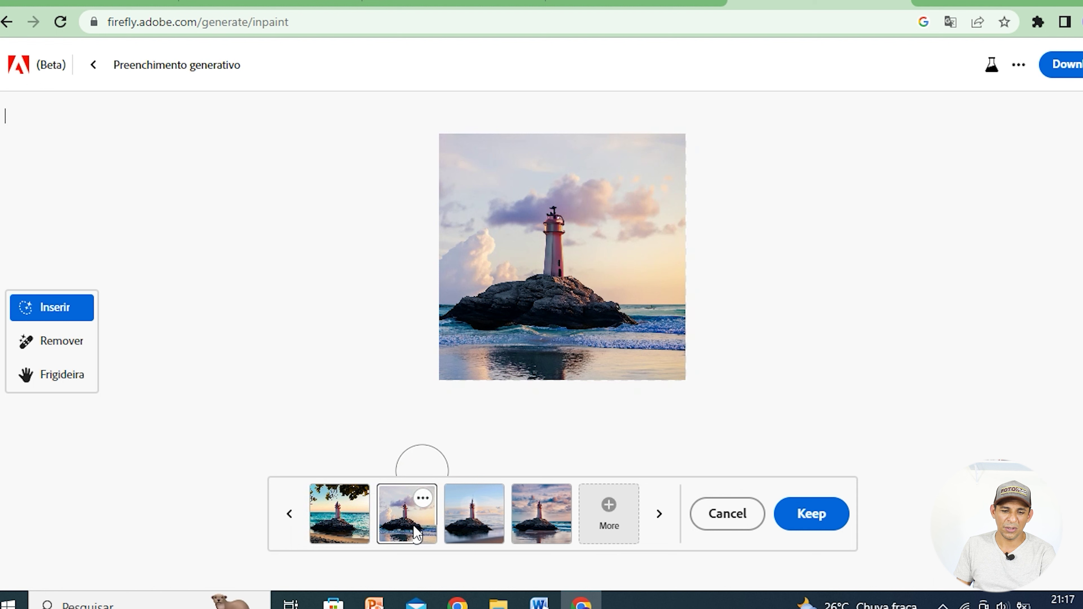
pyautogui.click(466, 531)
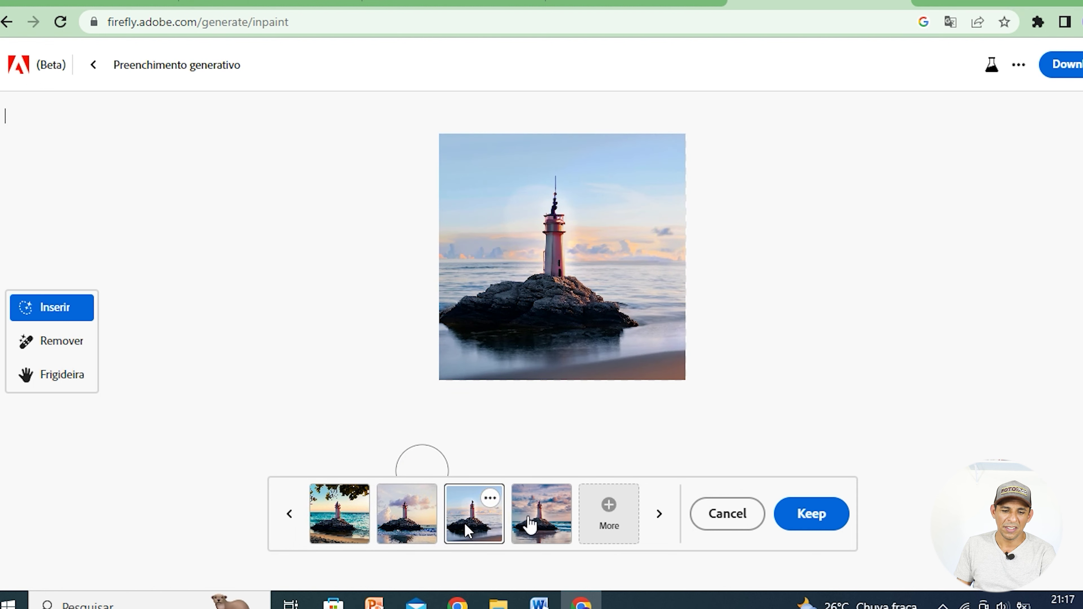
pyautogui.click(529, 523)
pyautogui.click(488, 511)
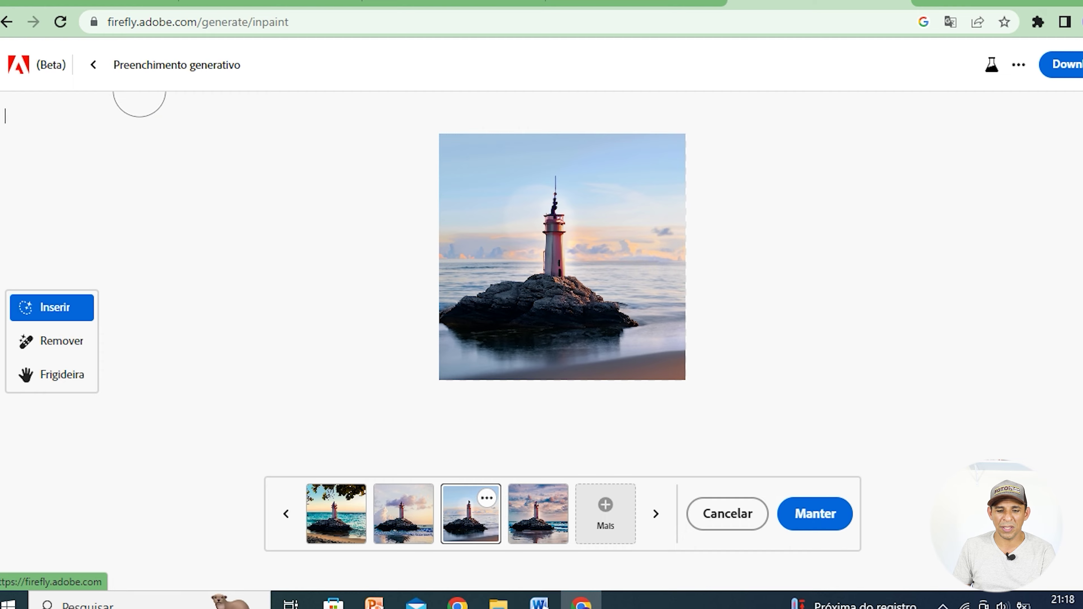
pyautogui.click(20, 72)
# - Open the text effects generator and load the cheese popcorn sample prompt
pyautogui.scroll(-7, 616, 252)
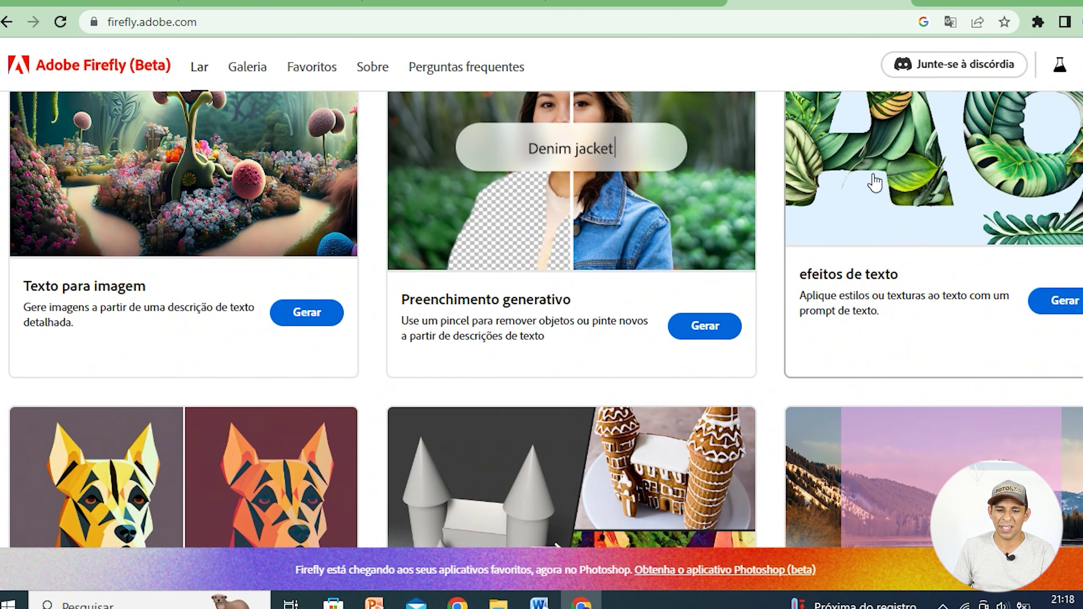
pyautogui.click(1064, 304)
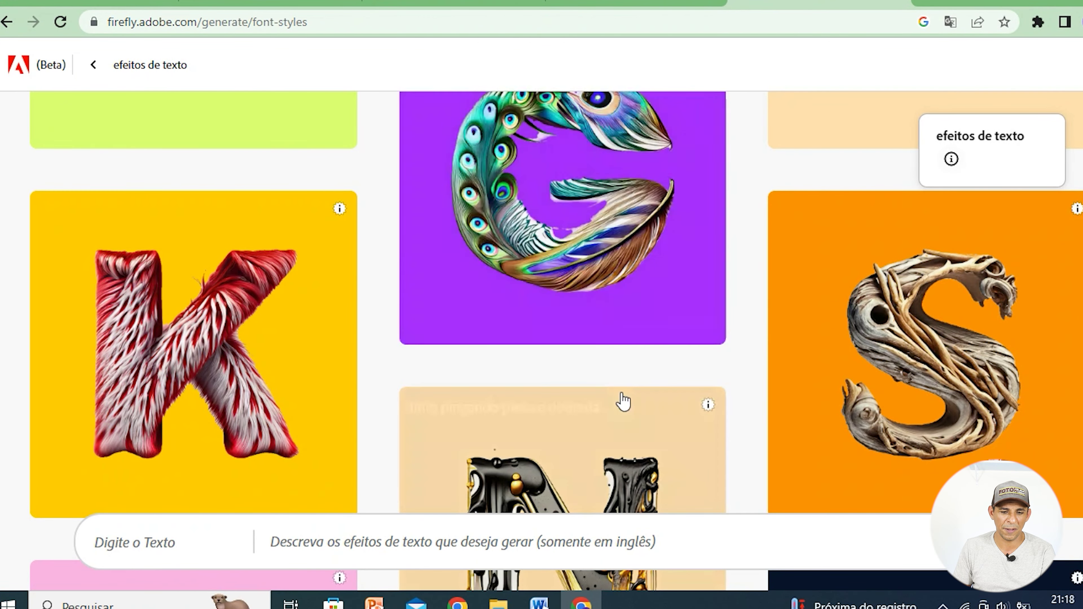
pyautogui.scroll(-2, 684, 399)
pyautogui.scroll(-2, 684, 326)
pyautogui.scroll(-4, 719, 317)
pyautogui.scroll(-3, 665, 303)
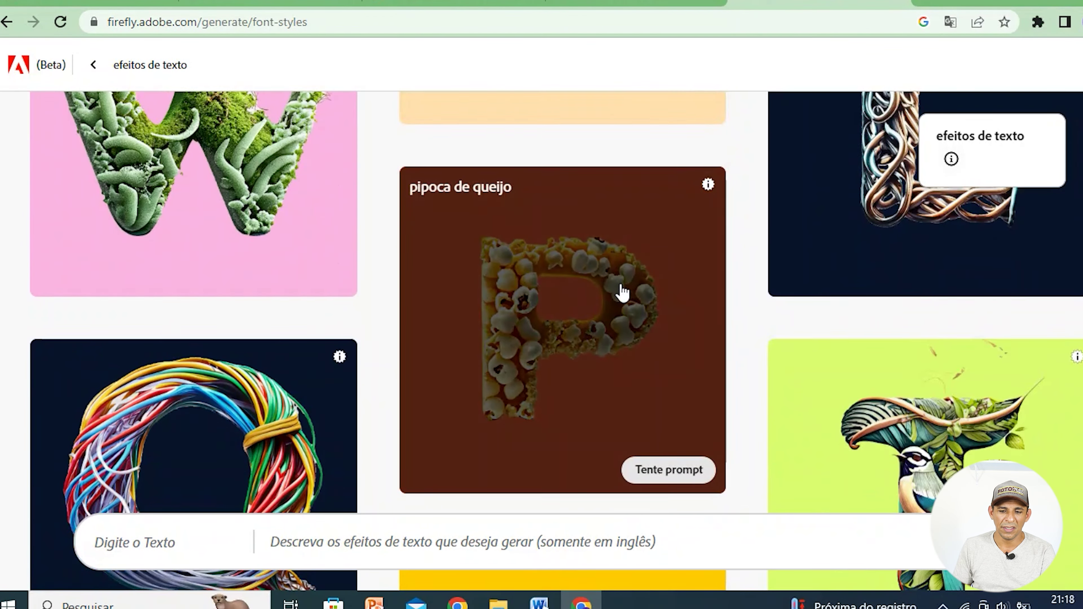
pyautogui.scroll(-3, 724, 329)
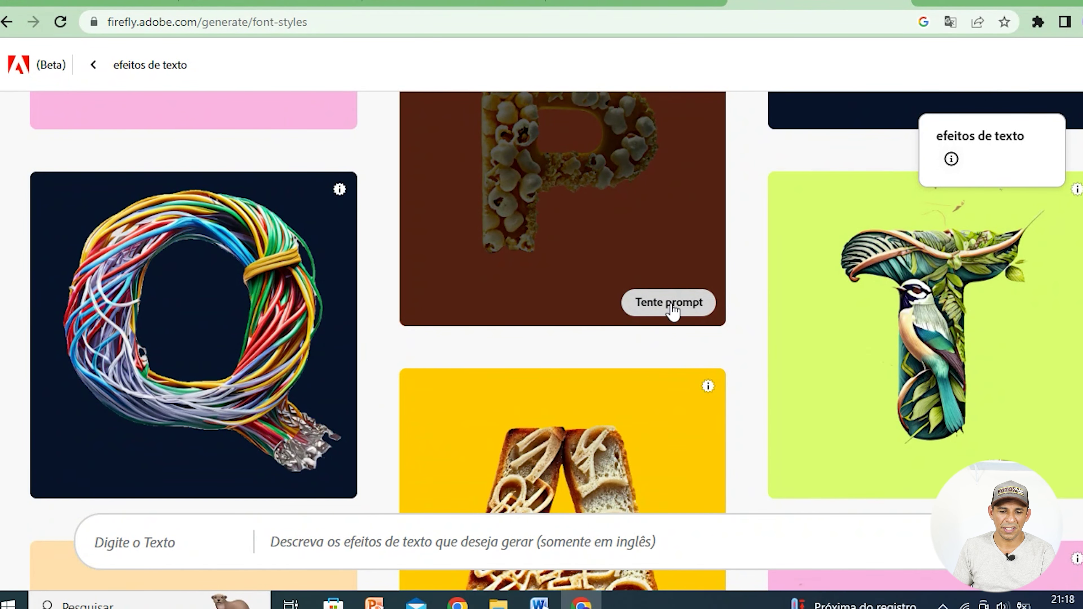
pyautogui.click(671, 308)
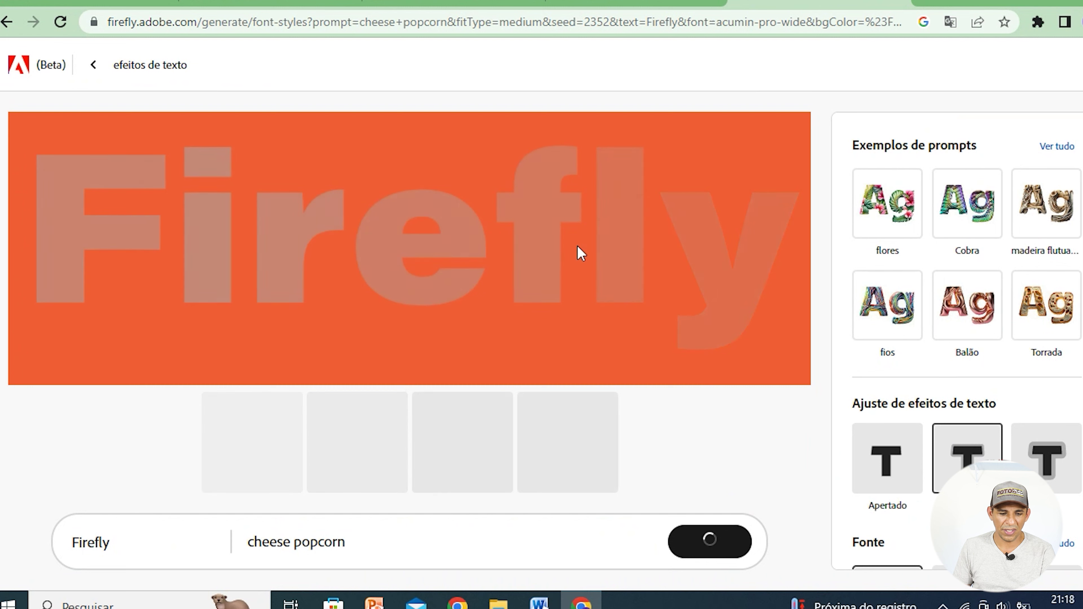
# - Replace the text 'Firefly' with 'FOTO FALADA' and 'cheese popcorn' with 'Paradise Beach'
pyautogui.moveTo(120, 542); pyautogui.dragTo(66, 553)
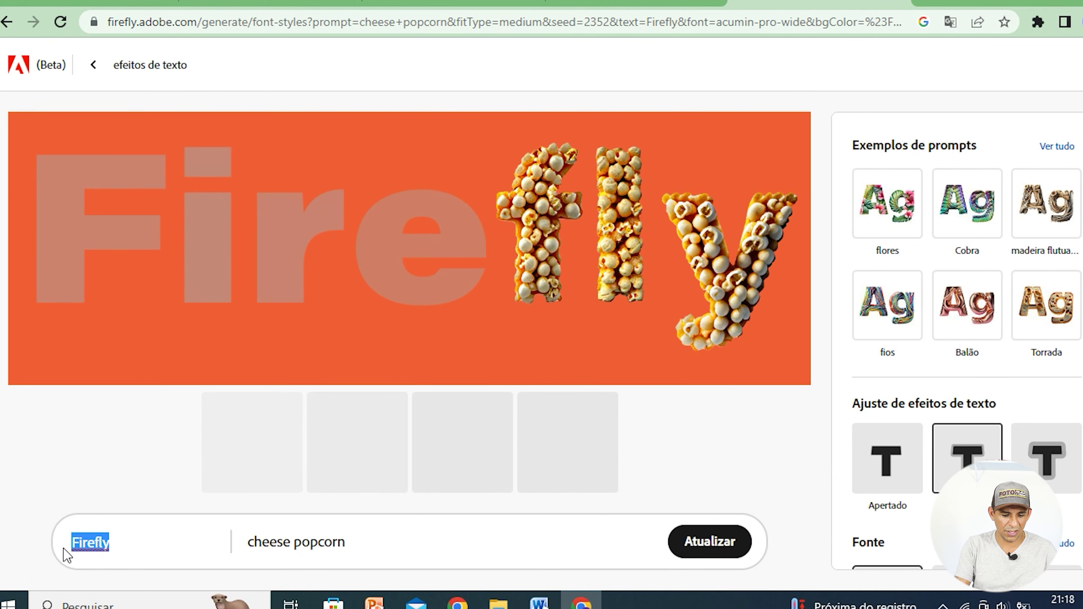
pyautogui.write('FOTO')
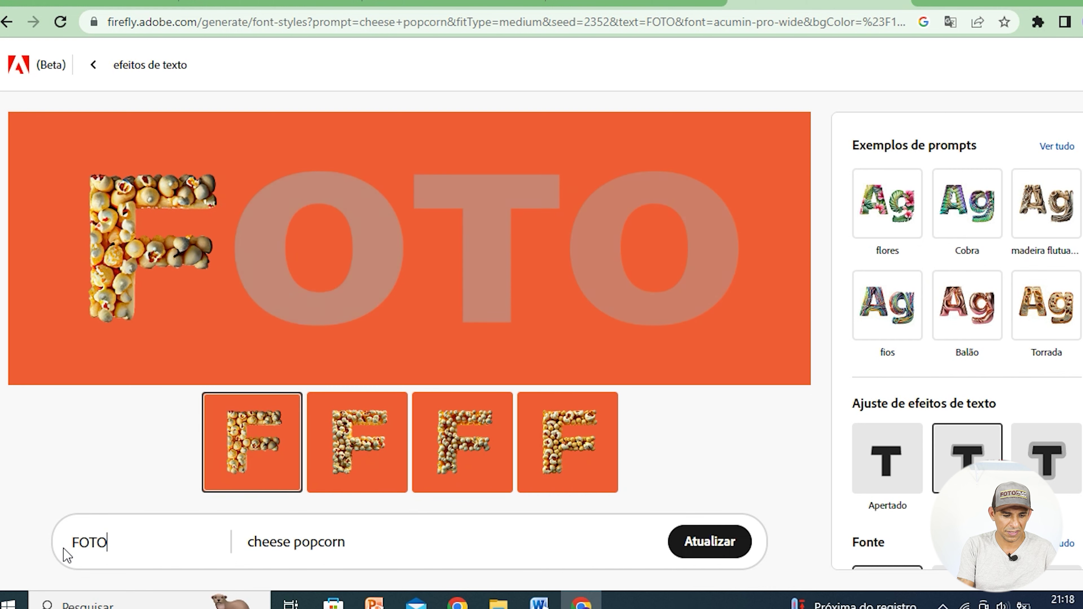
pyautogui.write(' FALADA')
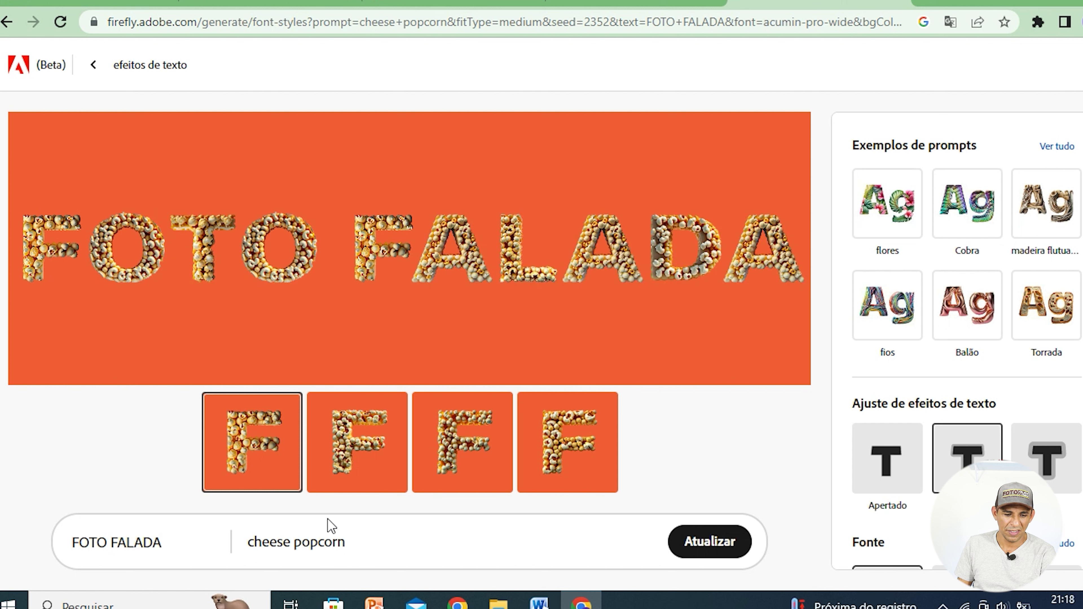
pyautogui.moveTo(346, 543); pyautogui.dragTo(250, 546)
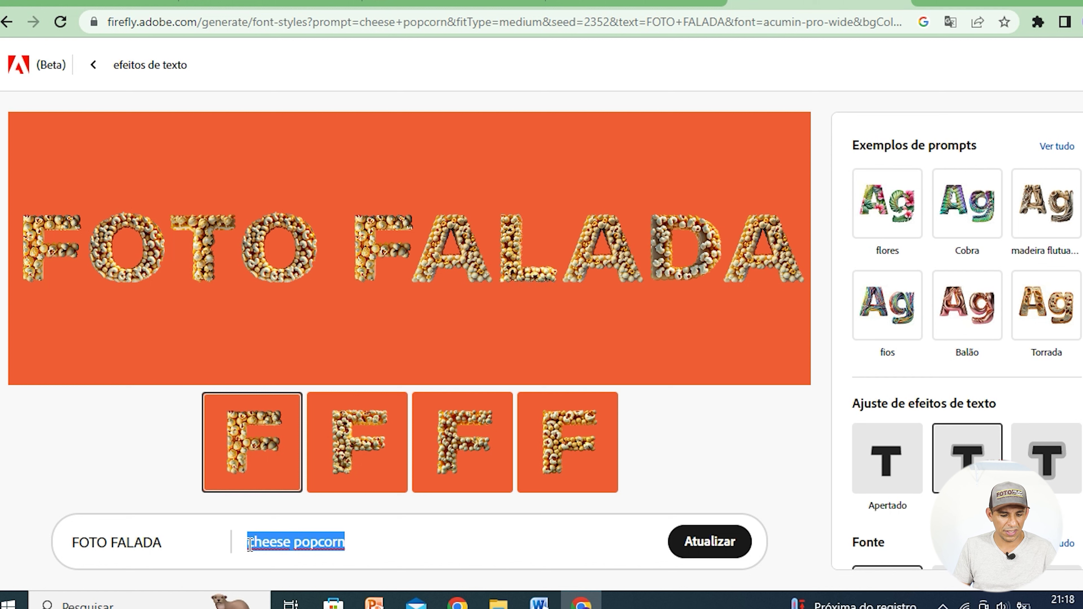
pyautogui.write('Paradise Beach')
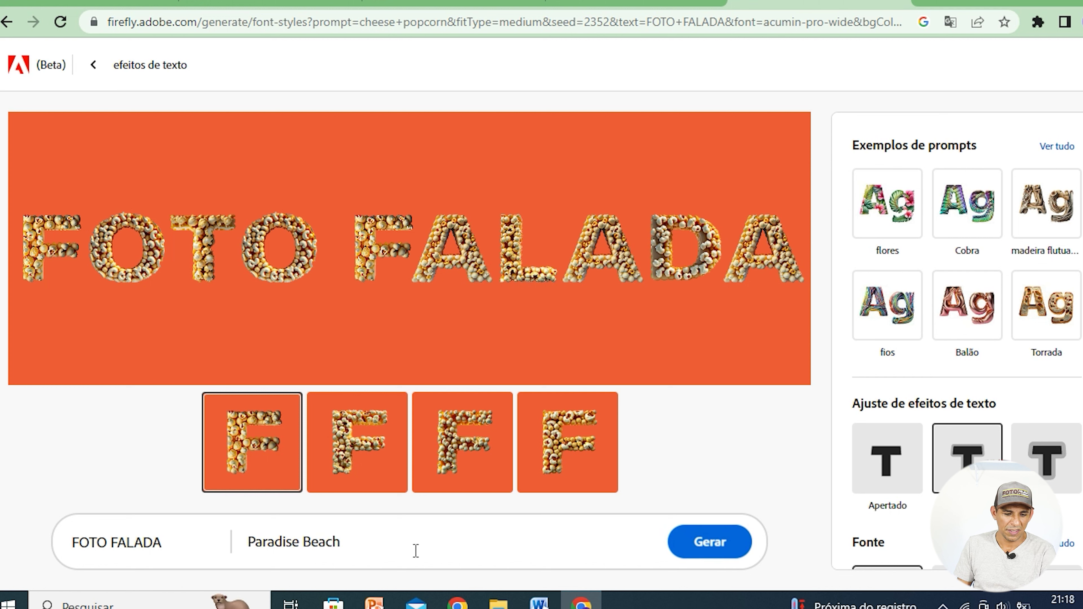
# - Generate the Paradise Beach effect on 'FOTO FALADA' and review the font and colour settings
pyautogui.click(706, 560)
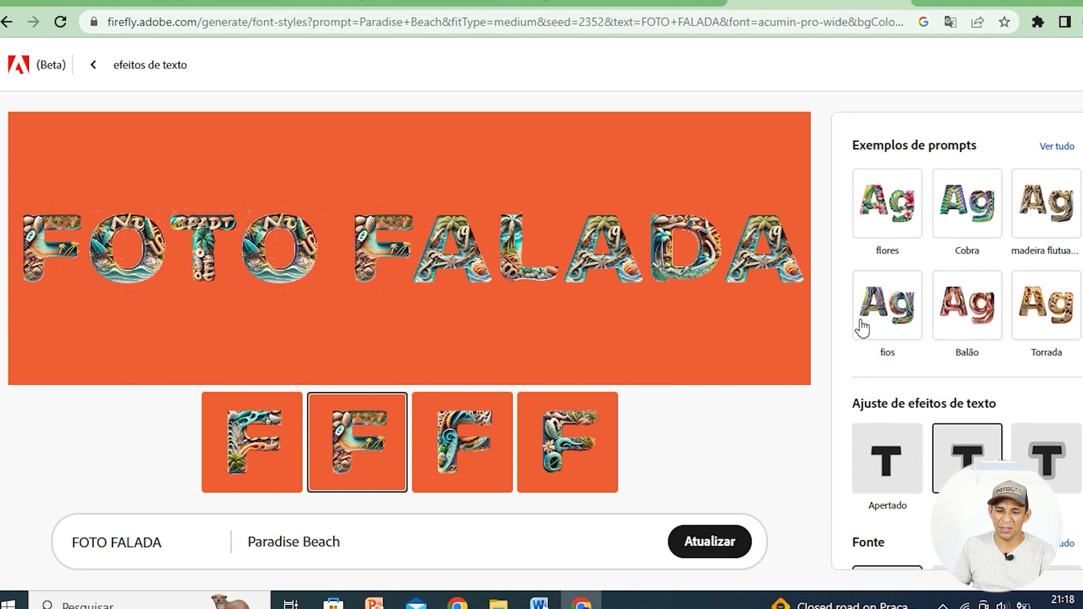
pyautogui.scroll(-4, 1025, 367)
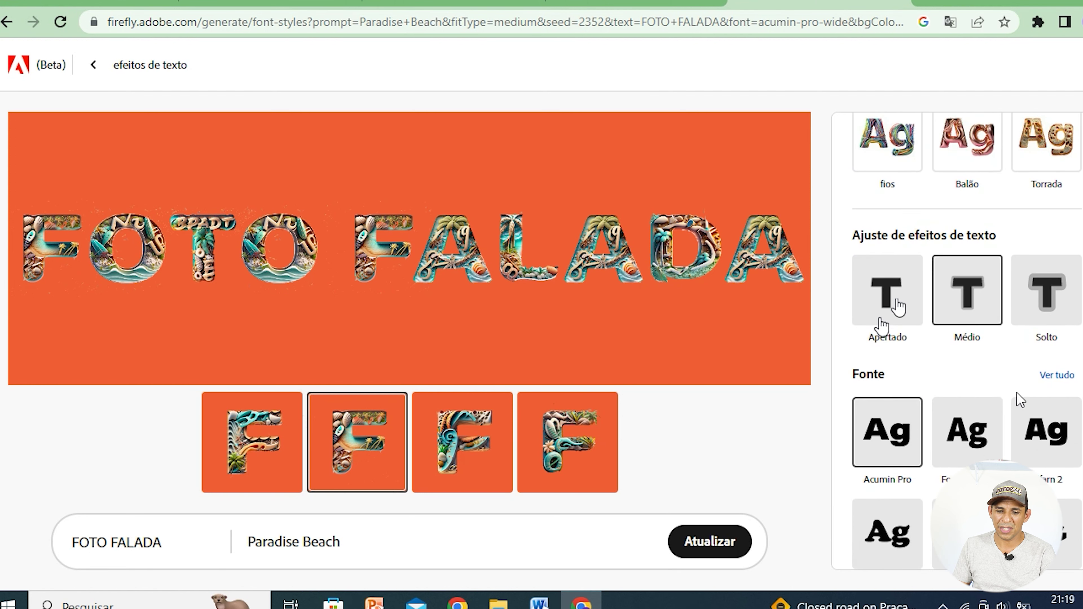
pyautogui.scroll(-2, 1019, 401)
pyautogui.scroll(-4, 1026, 401)
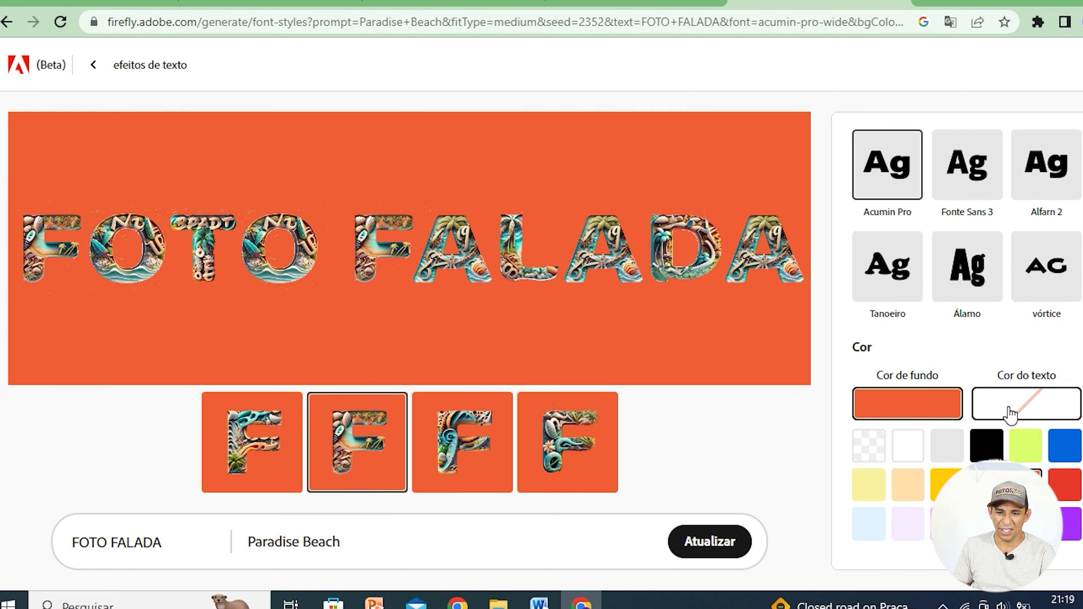
pyautogui.scroll(9, 1010, 410)
pyautogui.scroll(1, 1032, 354)
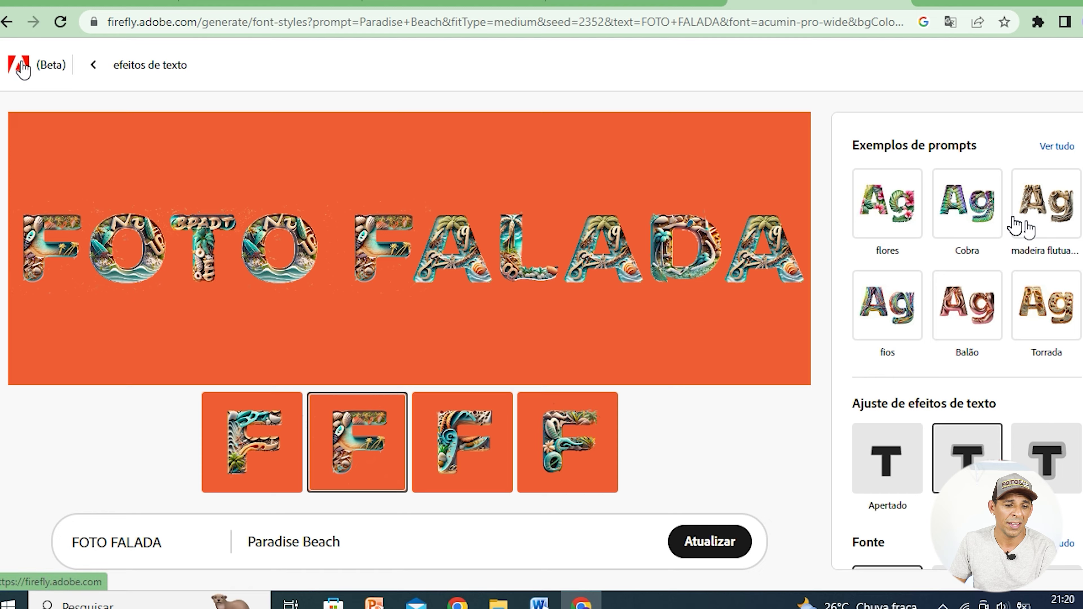
# - Go to the Firefly home page and scroll through the generative tool cards
pyautogui.click(92, 68)
pyautogui.scroll(-5, 849, 367)
pyautogui.scroll(-5, 859, 352)
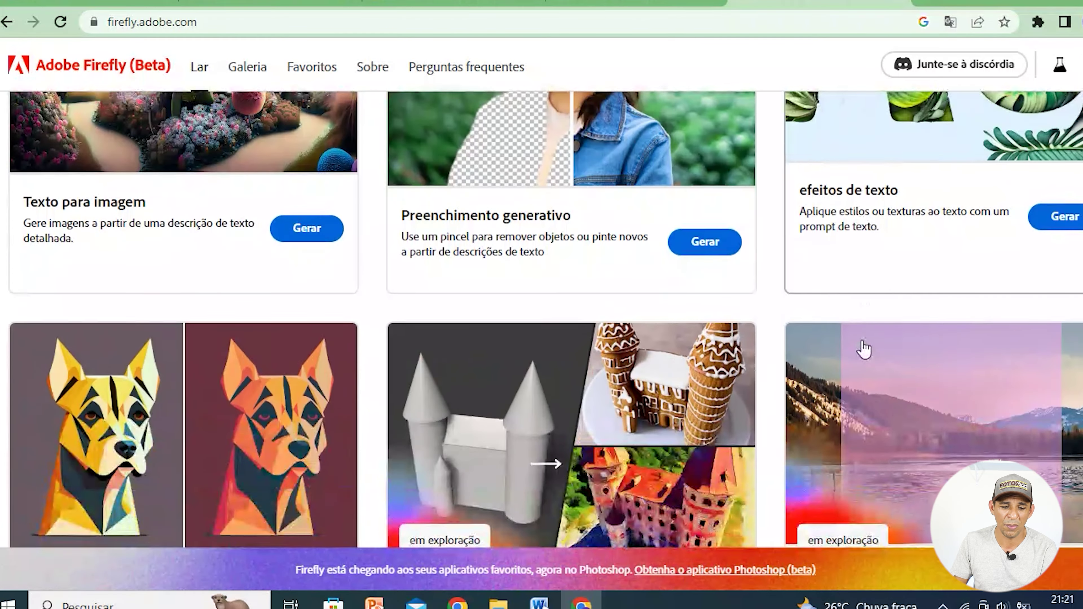
pyautogui.scroll(-4, 861, 348)
pyautogui.scroll(1, 861, 340)
pyautogui.scroll(4, 862, 340)
pyautogui.scroll(3, 862, 341)
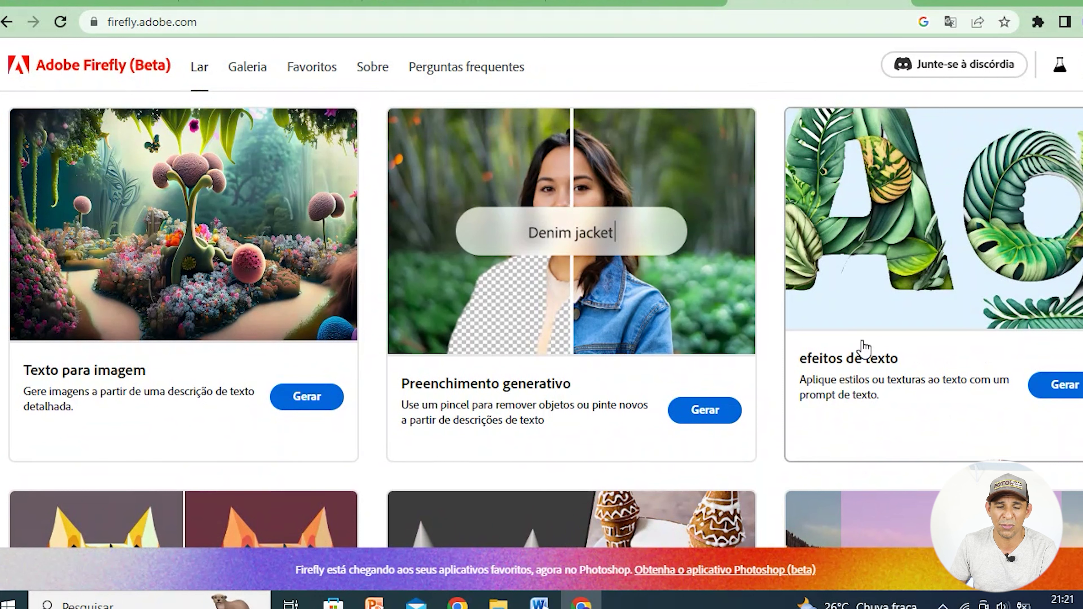